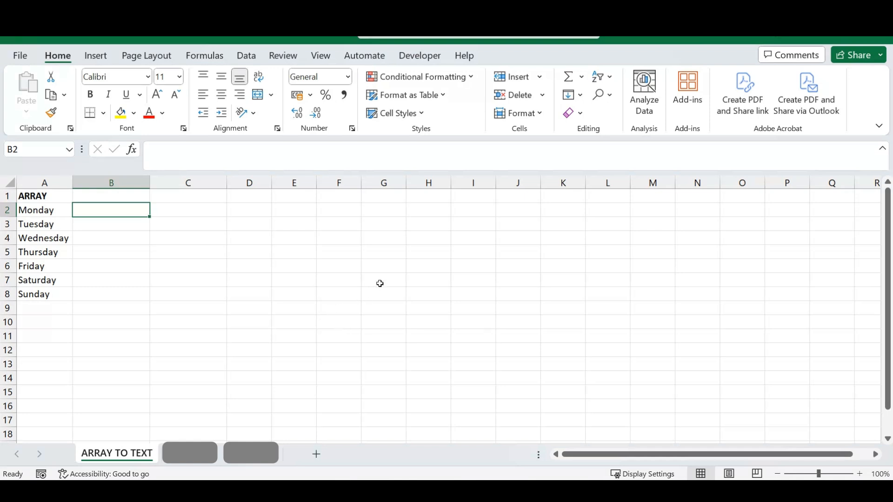
# Enter the formula =ARRAYTOTEXT(A2:A8) in cell C2 to join the weekday names into one text.
pyautogui.press('Right')
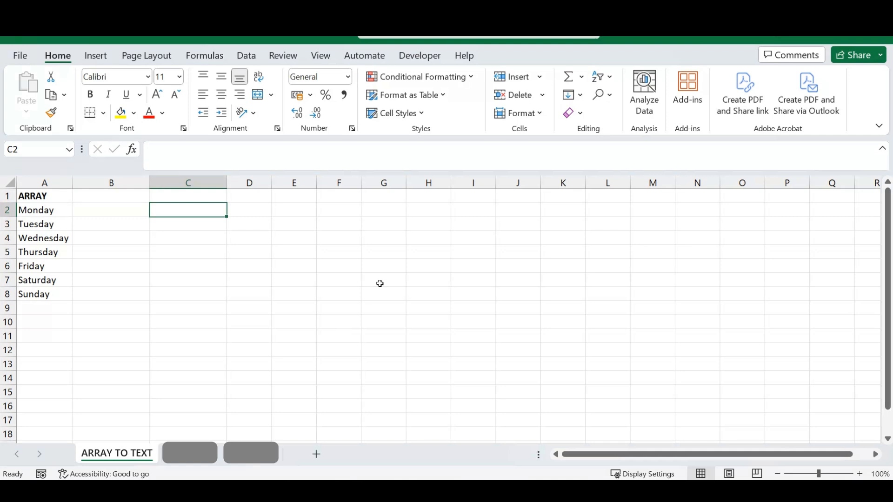
pyautogui.write('=')
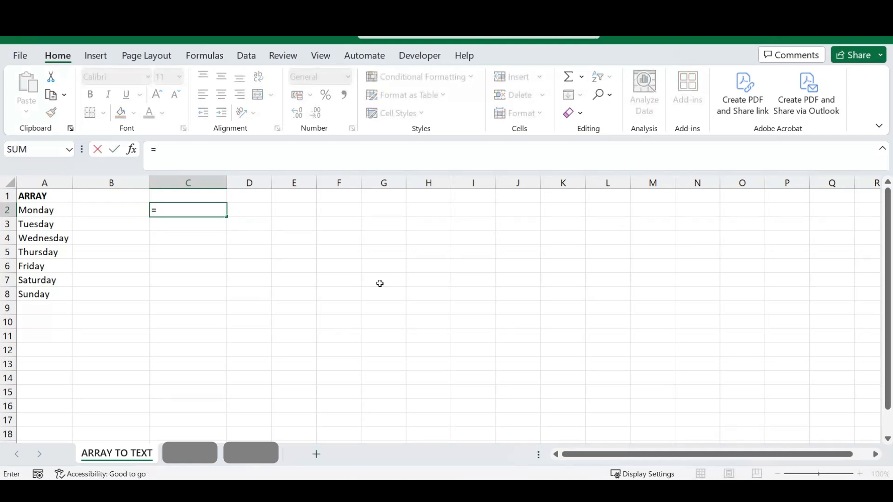
pyautogui.write('arra')
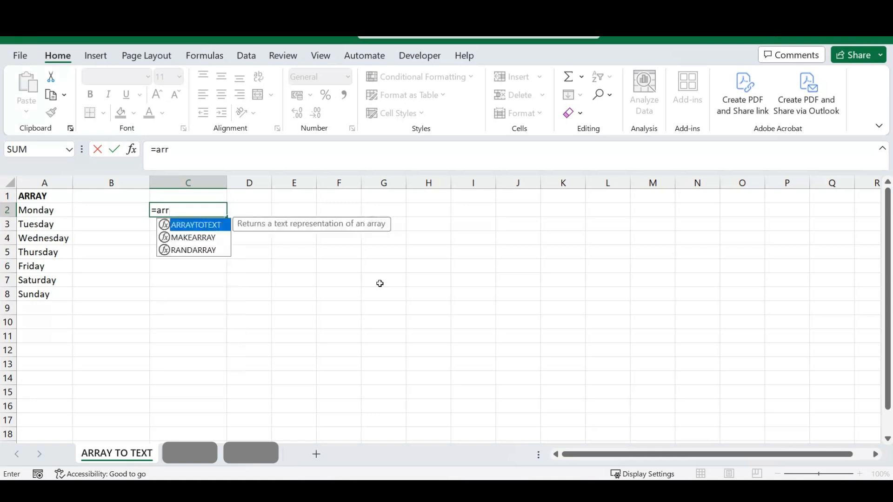
pyautogui.press('Tab')
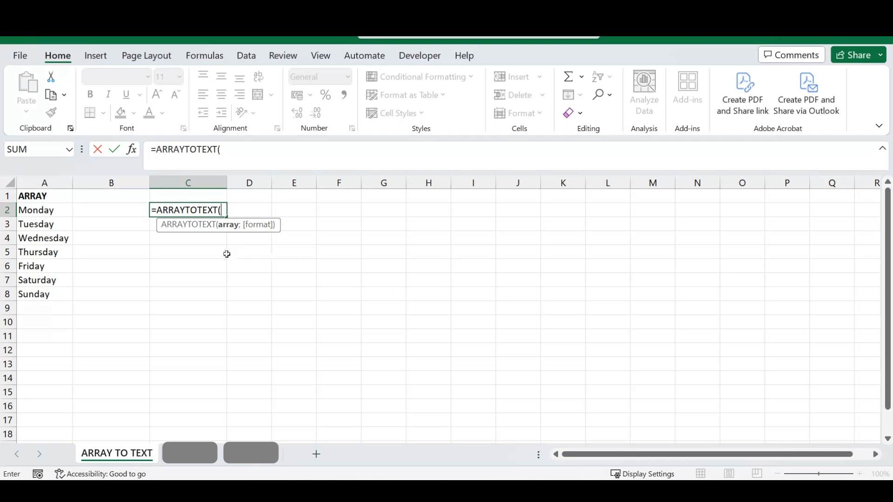
pyautogui.moveTo(37, 211); pyautogui.dragTo(29, 294)
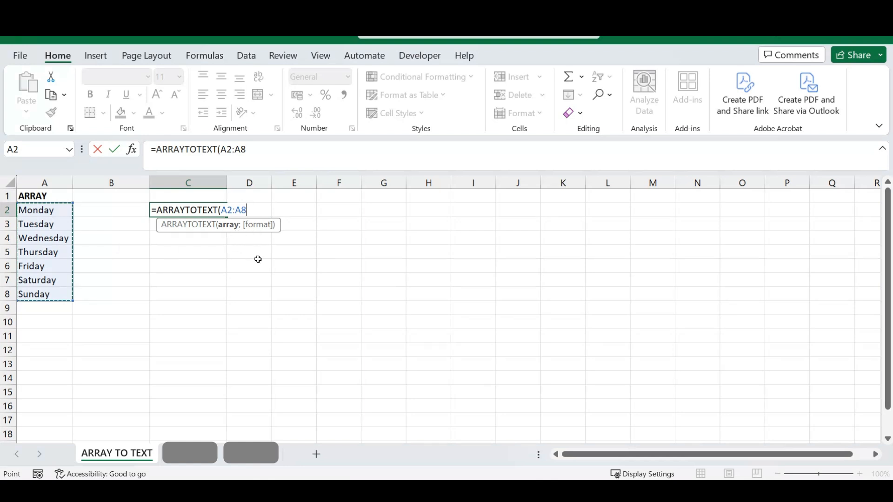
pyautogui.write(')')
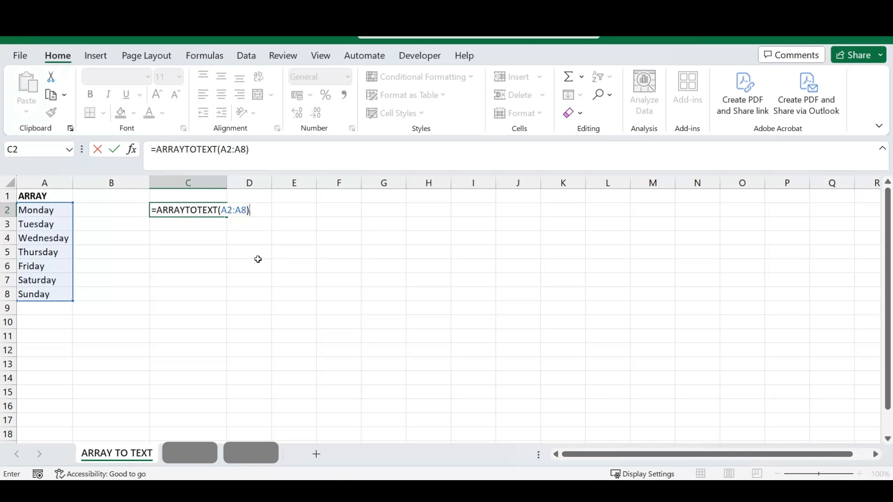
pyautogui.press('Return')
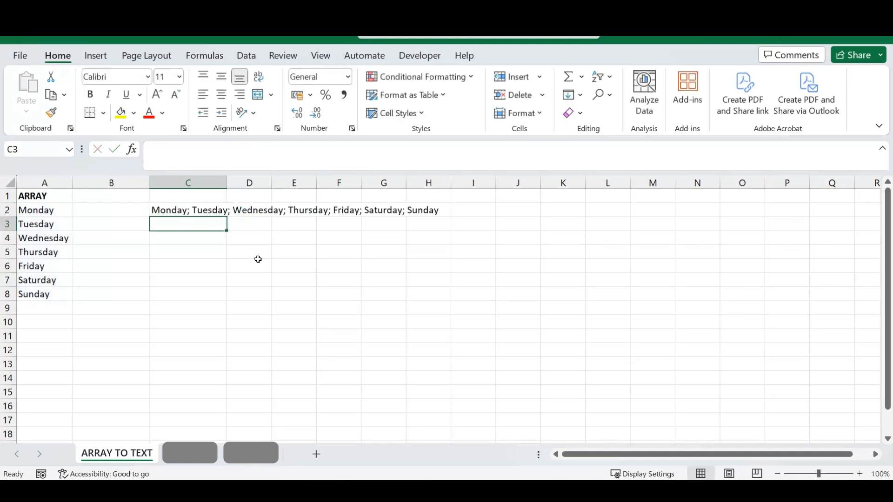
# Label cell B2 as regular and cell B3 as concise.
pyautogui.press('Up')
pyautogui.press('Down')
pyautogui.press('Left')
pyautogui.press('Up')
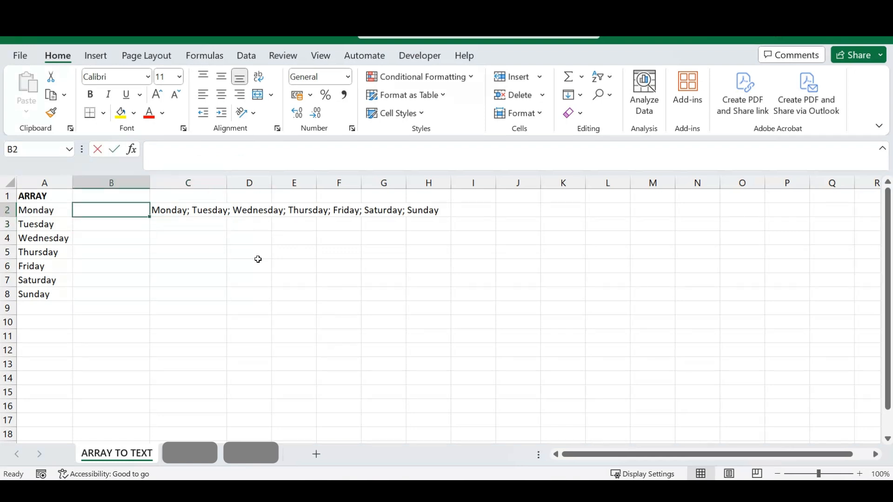
pyautogui.write('rege')
pyautogui.press('BackSpace')
pyautogui.write('ular')
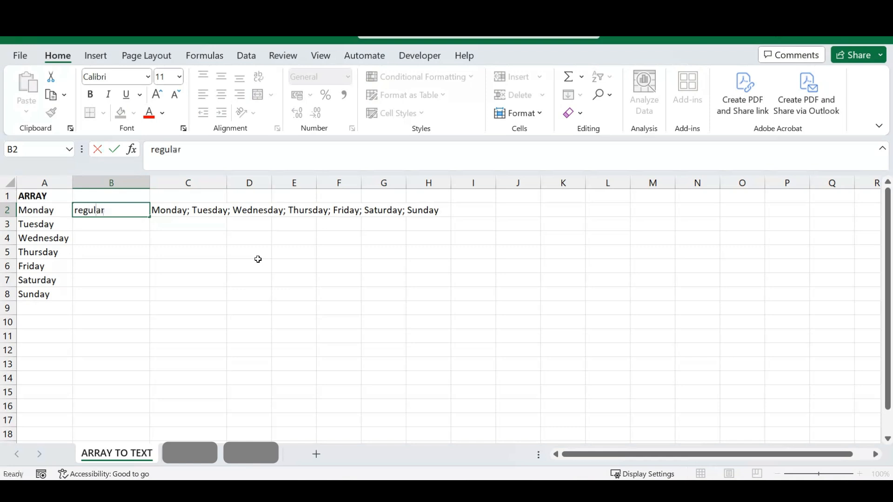
pyautogui.press('Return')
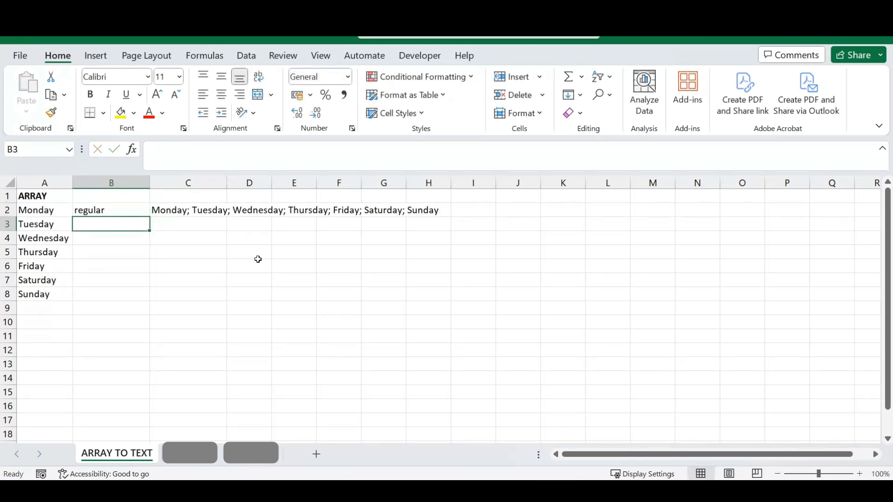
pyautogui.write('concise')
pyautogui.press('Return')
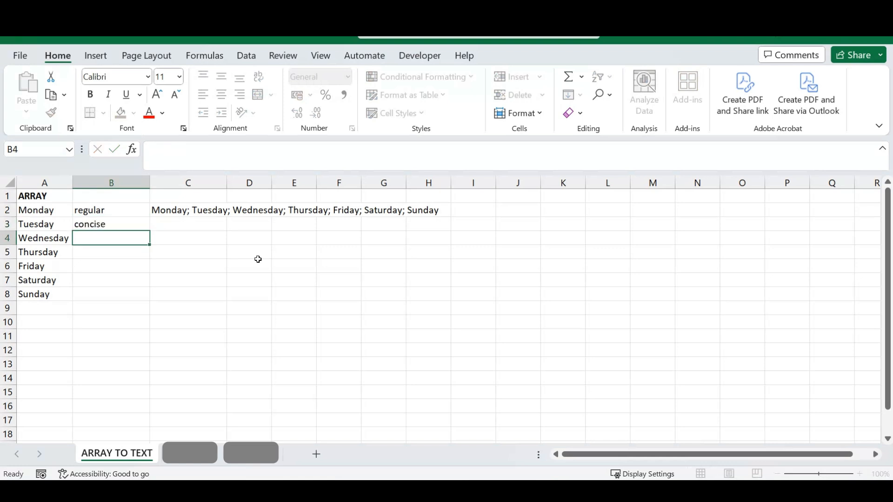
# Enter the formula =ARRAYTOTEXT(A2:A8;0) in cell C3, using the Concise format.
pyautogui.press('Up')
pyautogui.press('Right')
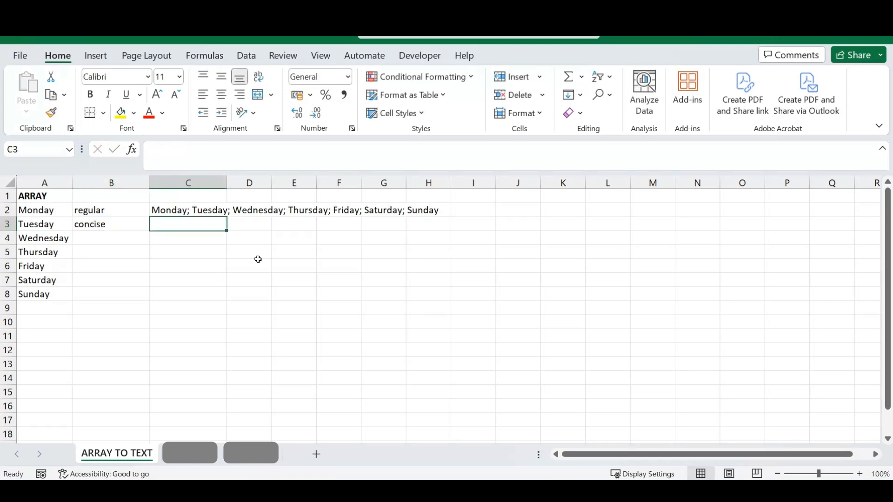
pyautogui.write('=')
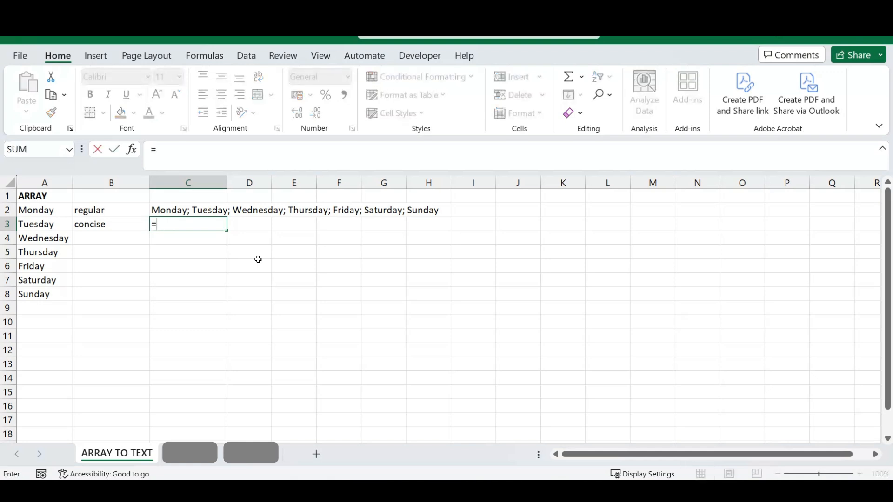
pyautogui.write('arr')
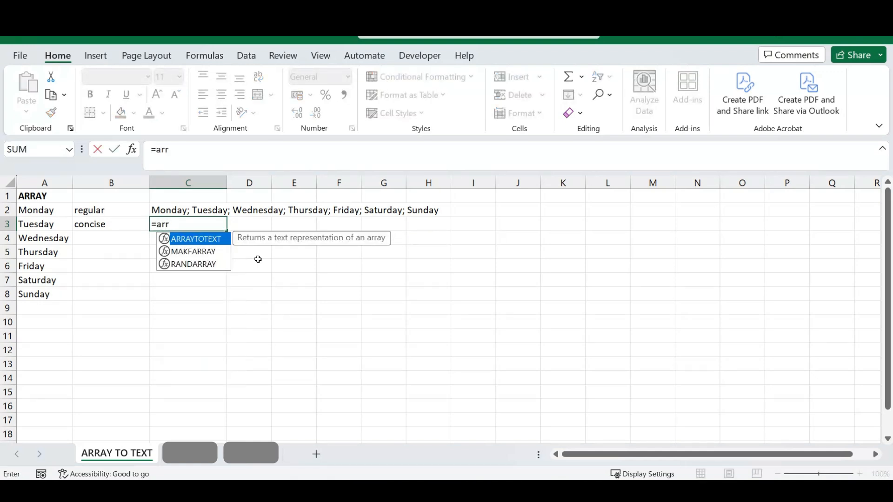
pyautogui.press('Tab')
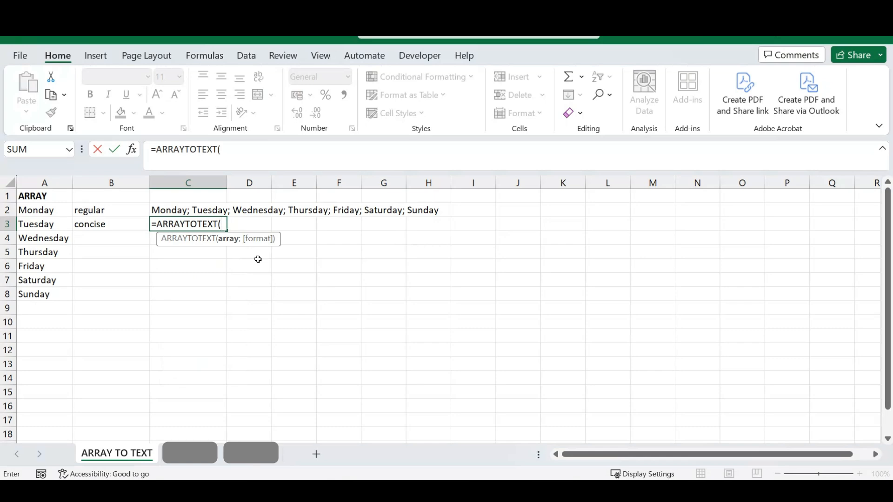
pyautogui.moveTo(49, 210); pyautogui.dragTo(46, 295)
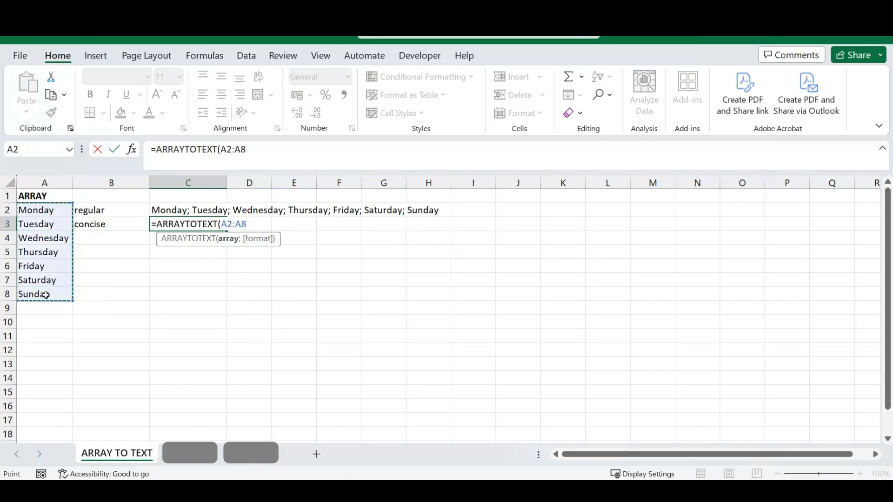
pyautogui.write(';')
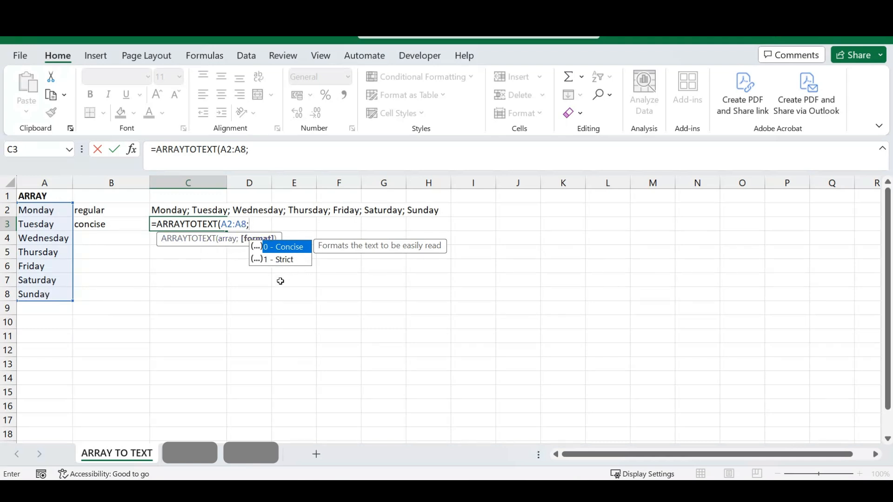
pyautogui.write('0)')
pyautogui.press('Return')
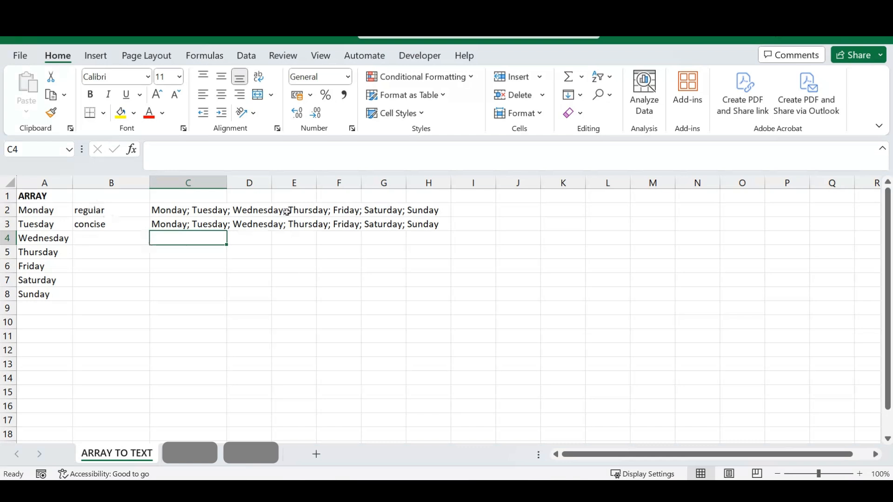
pyautogui.click(189, 224)
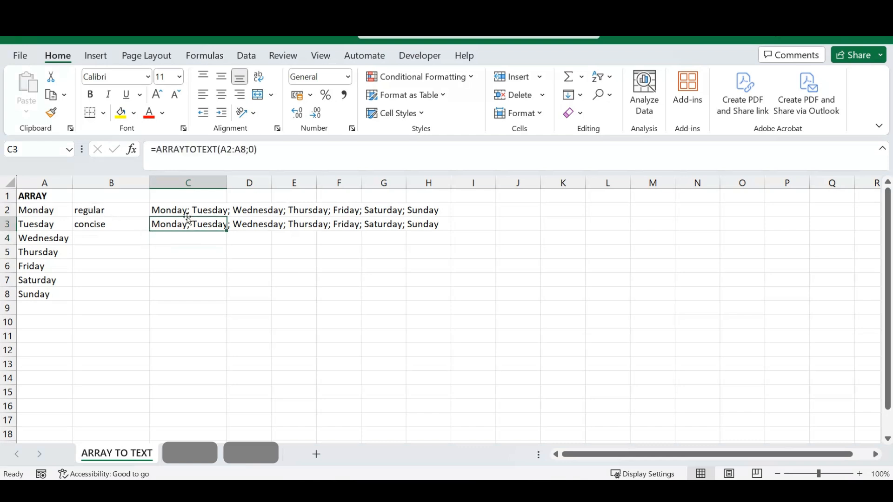
# Label cell B4 as strict and enter the heading METHOD in cell B1.
pyautogui.click(118, 238)
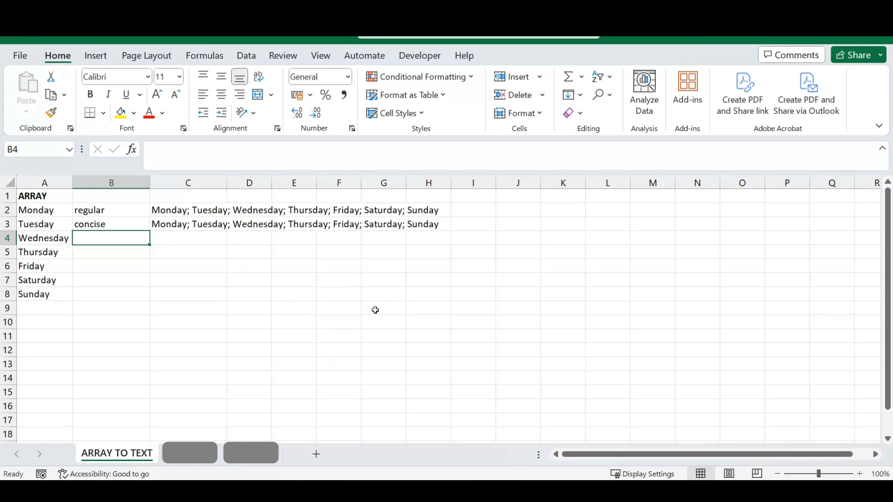
pyautogui.write('strict')
pyautogui.press('Return')
pyautogui.press('Up')
pyautogui.press('Up')
pyautogui.press('Up')
pyautogui.press('Up')
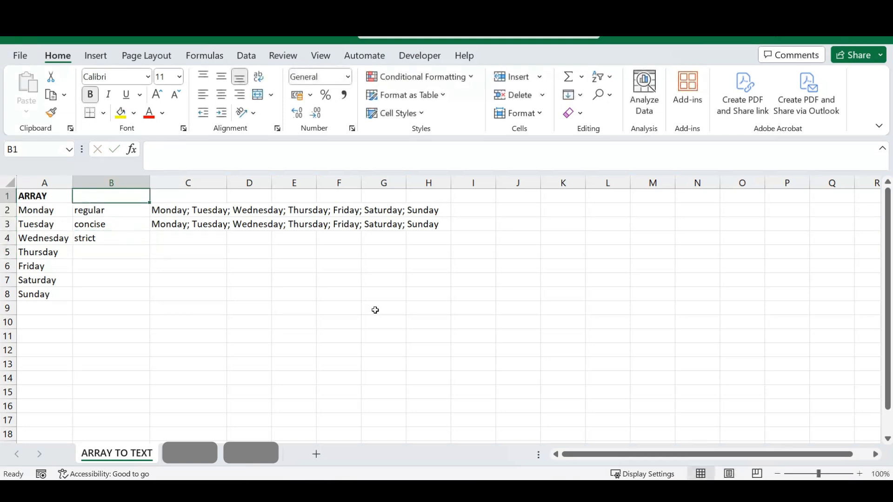
pyautogui.write('METHOD')
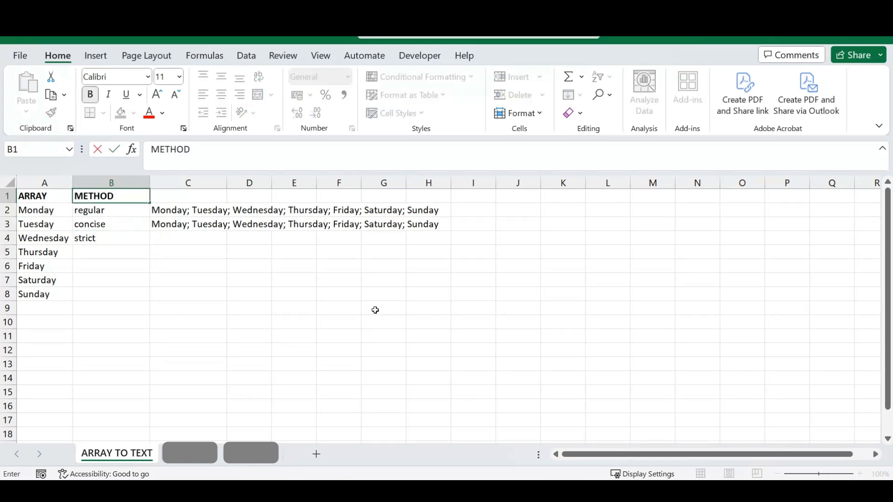
pyautogui.press('Tab')
# Enter the formula =ARRAYTOTEXT(A2:A8;1) in cell C4, using the Strict format.
pyautogui.press('Down')
pyautogui.press('Down')
pyautogui.press('Down')
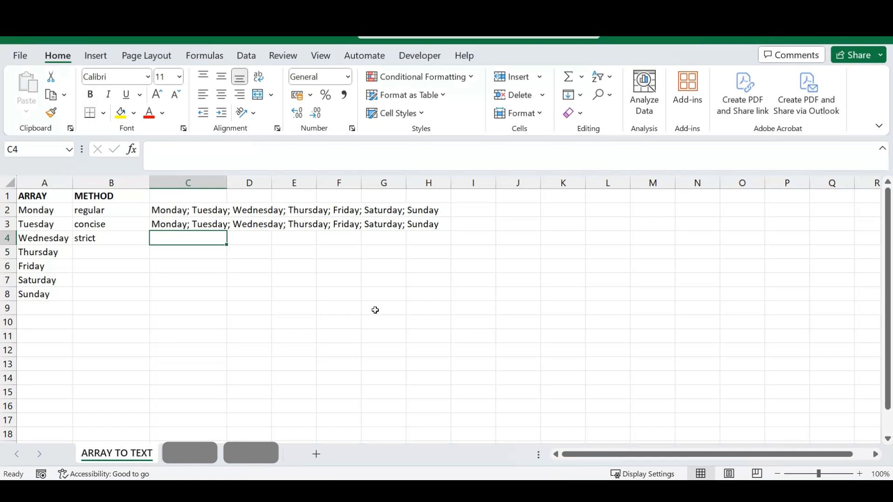
pyautogui.write('=arr')
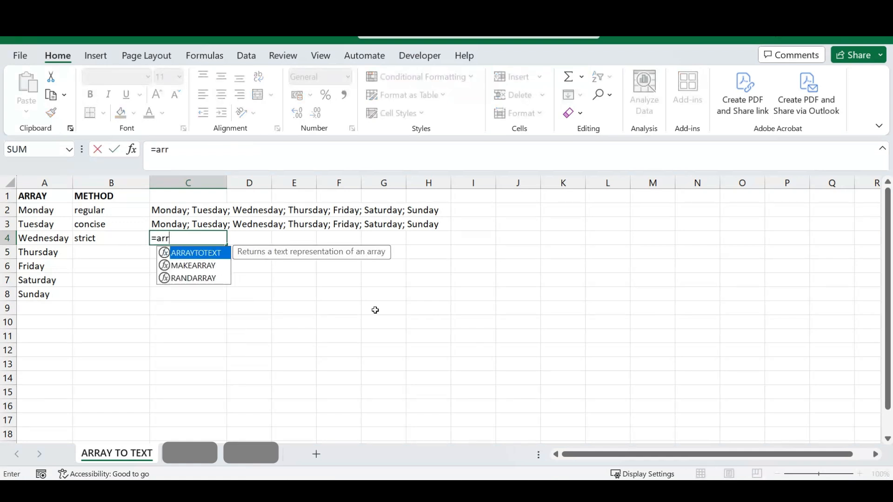
pyautogui.press('Tab')
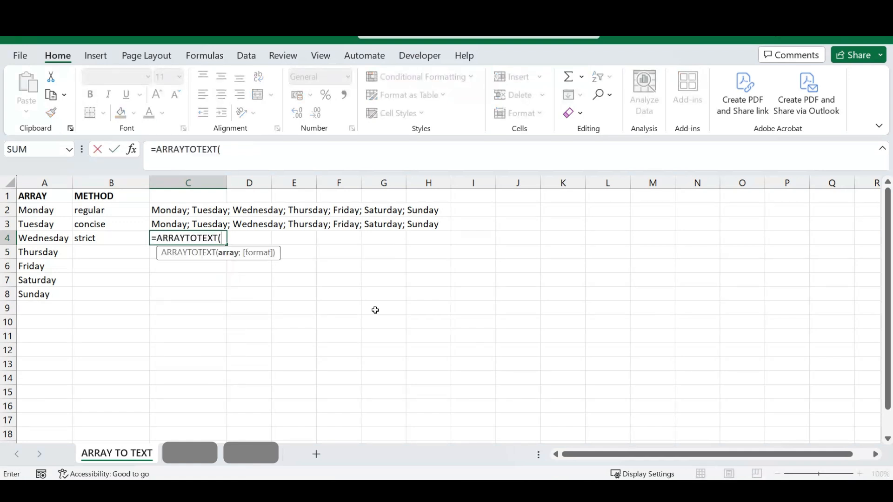
pyautogui.moveTo(33, 210); pyautogui.dragTo(45, 295)
pyautogui.write(';')
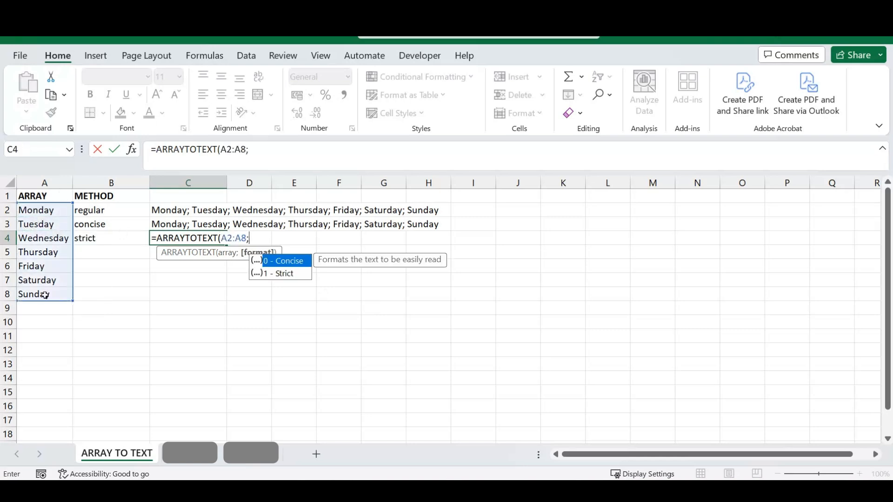
pyautogui.press('Down')
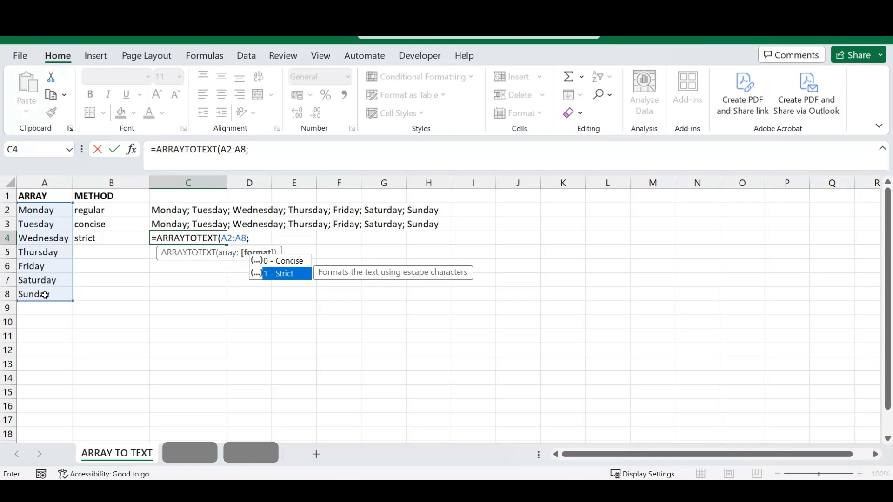
pyautogui.press('Tab')
pyautogui.write(')')
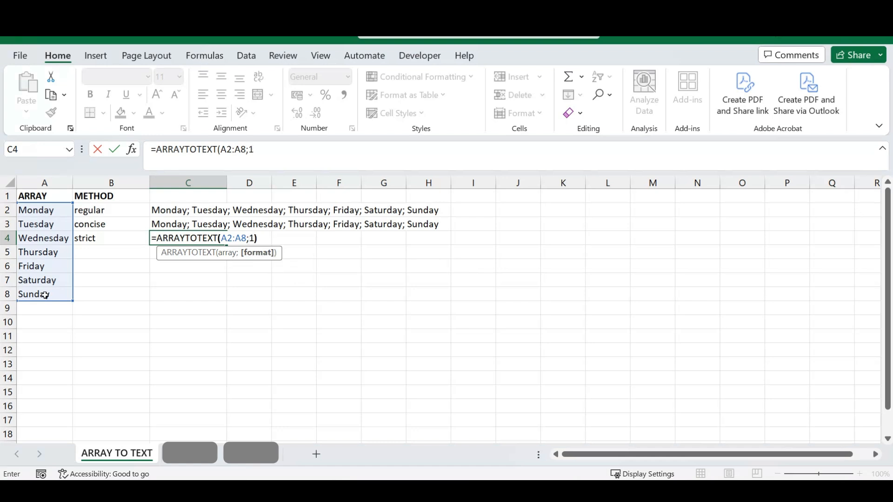
pyautogui.press('Return')
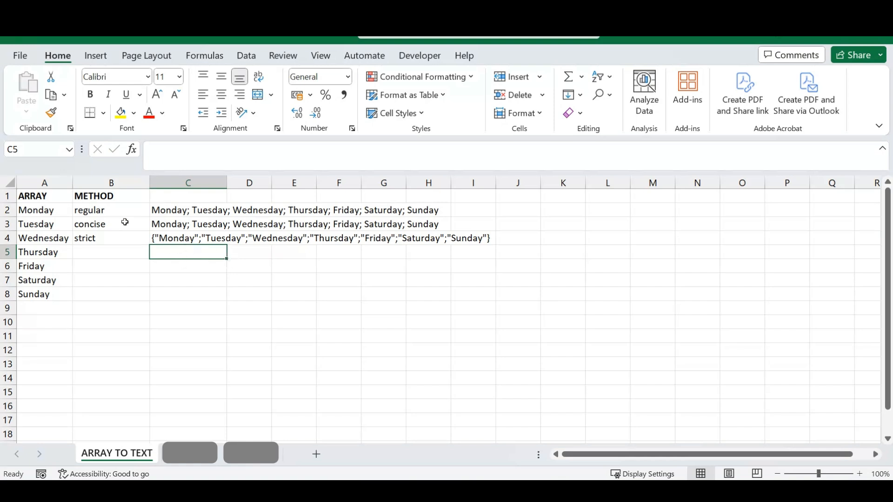
pyautogui.click(171, 238)
pyautogui.click(187, 272)
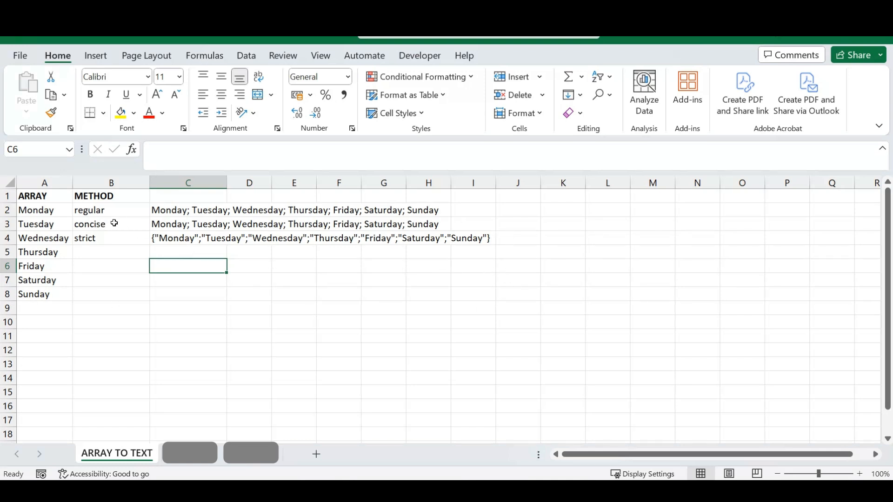
pyautogui.moveTo(99, 227); pyautogui.dragTo(105, 240)
pyautogui.click(105, 240)
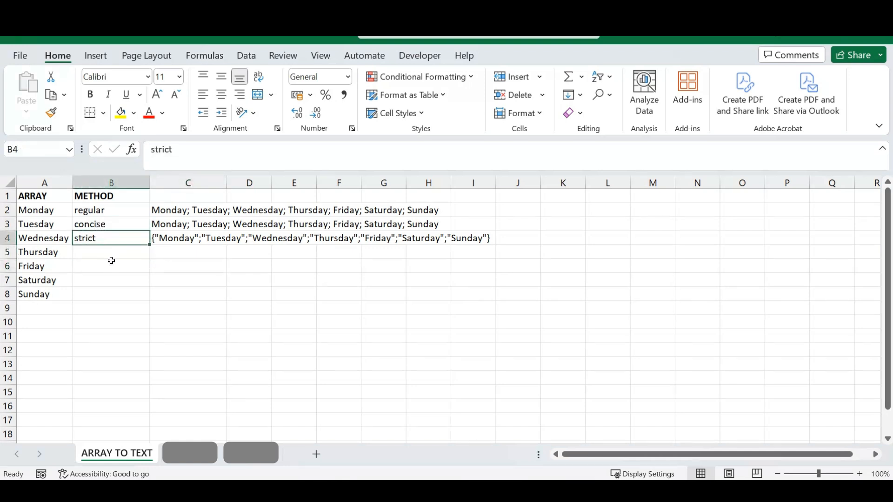
pyautogui.click(112, 250)
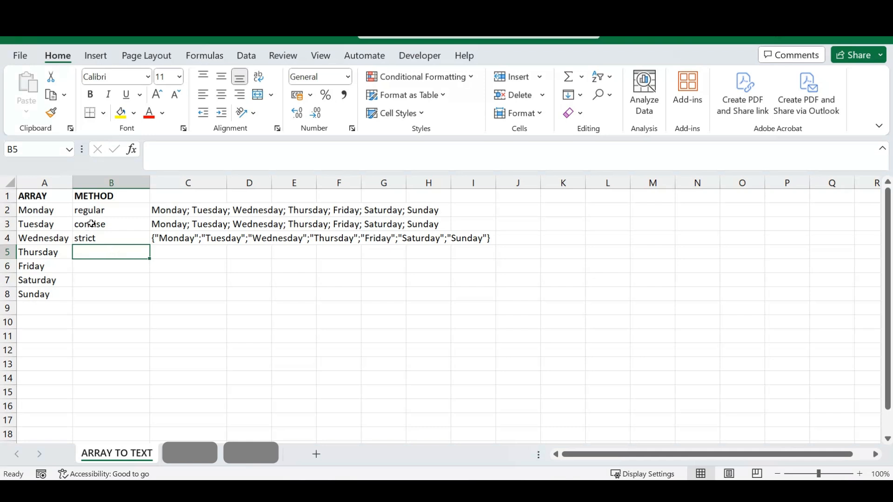
# Extend the list in column A with 10 in cell A9 and 5 in cell A11, leaving A10 blank.
pyautogui.click(45, 304)
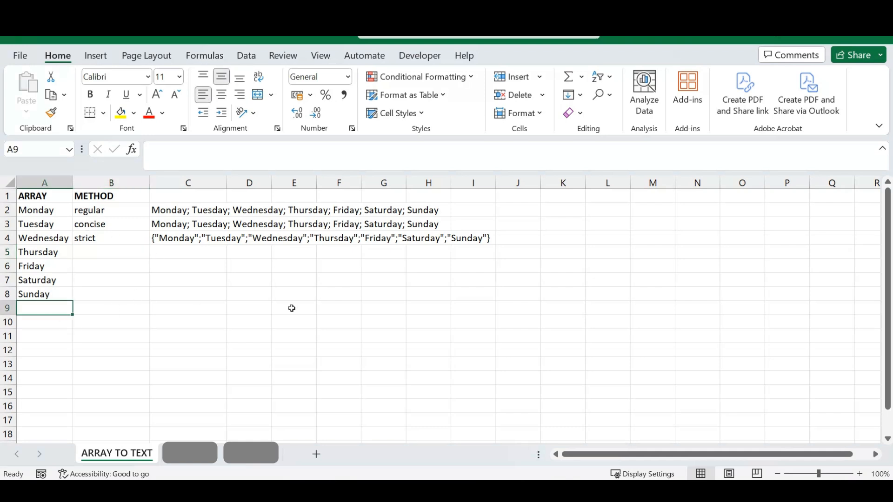
pyautogui.write('10')
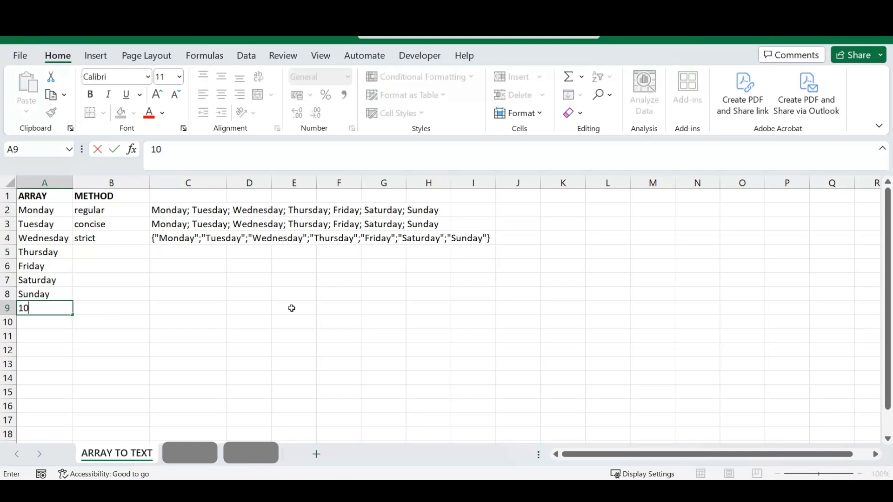
pyautogui.press('Return')
pyautogui.press('Return')
pyautogui.write('5')
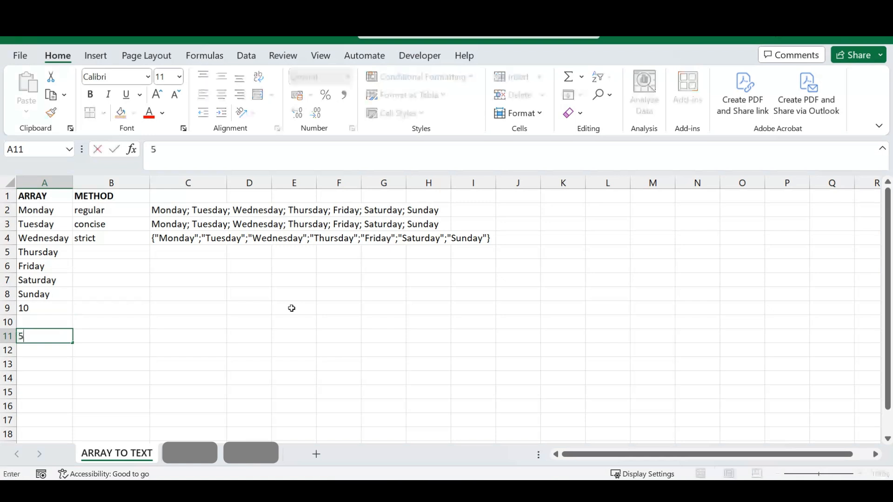
pyautogui.press('Return')
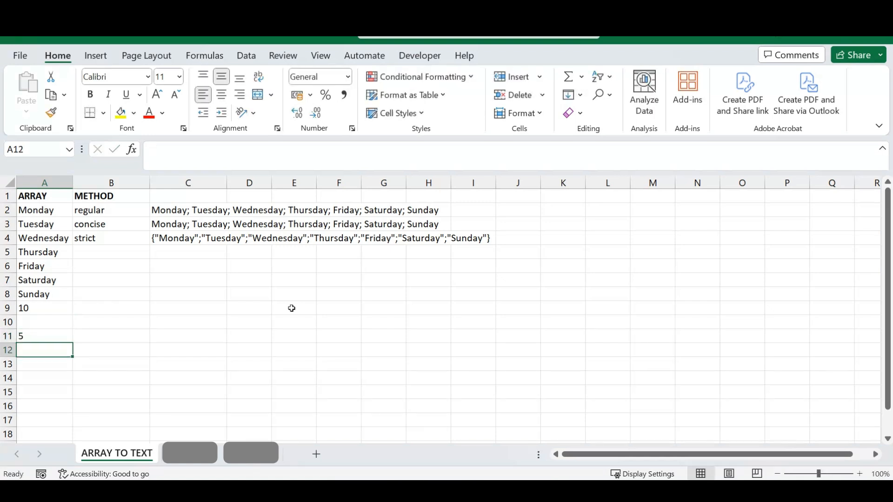
# Label cell B5 as concise for the extended array.
pyautogui.click(121, 252)
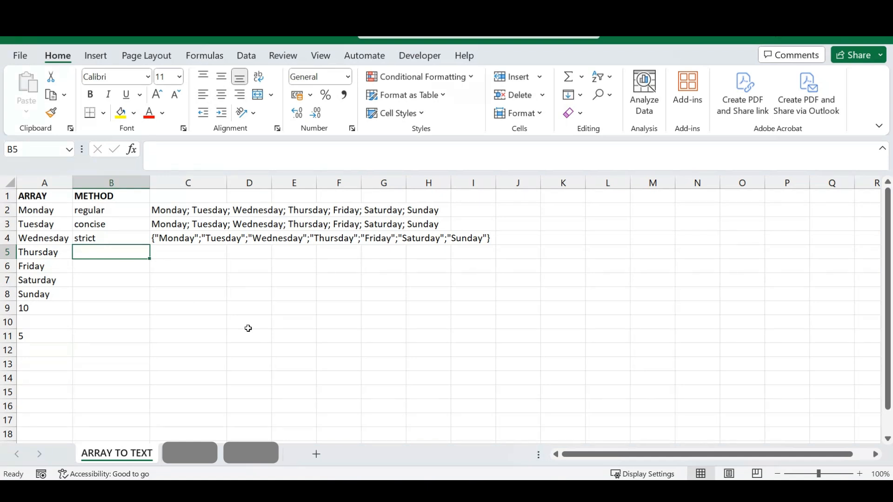
pyautogui.press('Right')
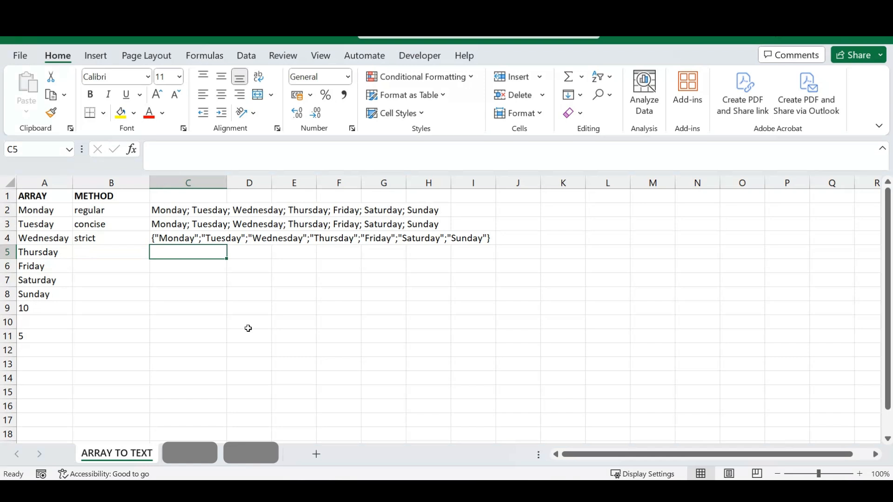
pyautogui.press('Left')
pyautogui.write('concise')
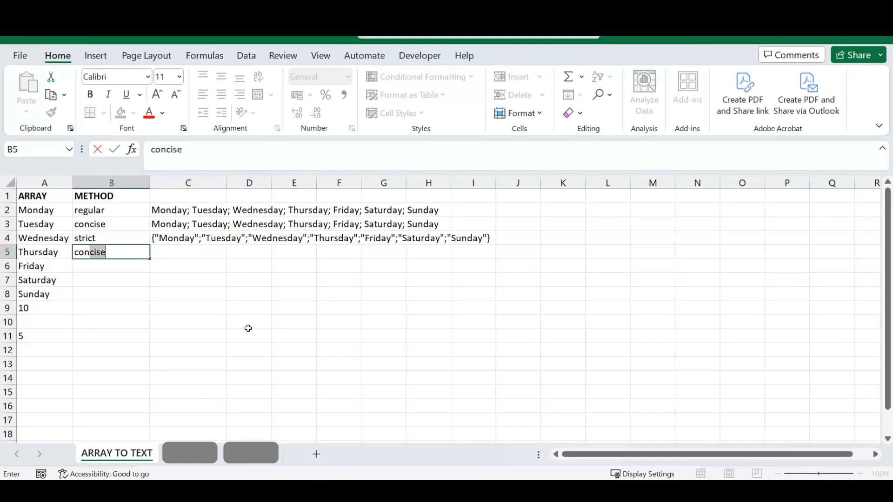
pyautogui.press('Return')
pyautogui.press('Right')
pyautogui.press('Up')
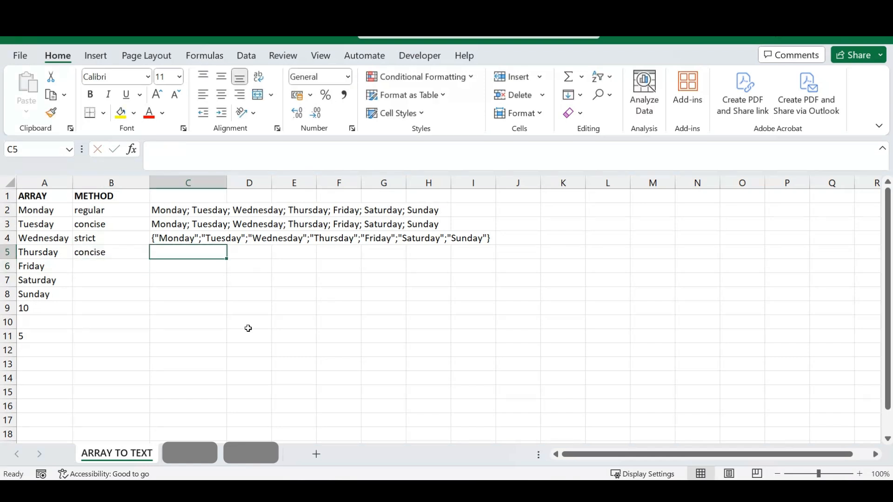
# Enter the formula =ARRAYTOTEXT(A2:A11;0) in cell C5, using the Concise format.
pyautogui.write('=aa')
pyautogui.press('BackSpace')
pyautogui.write('rra')
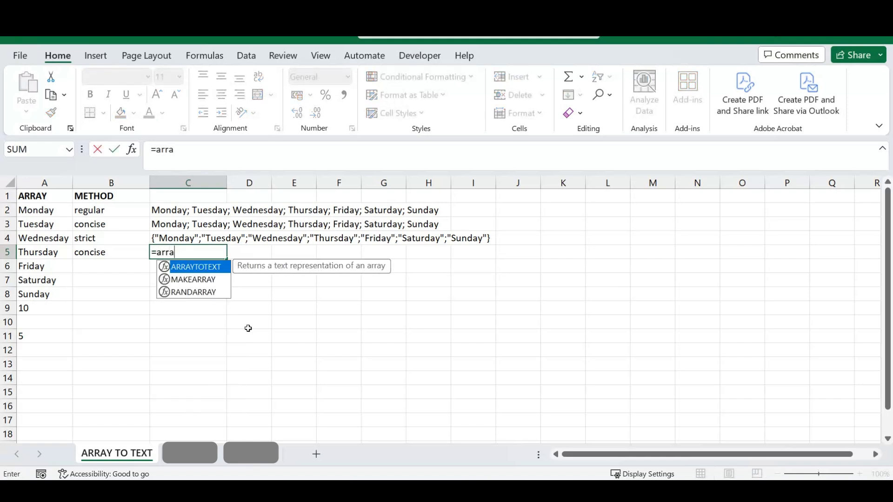
pyautogui.press('Tab')
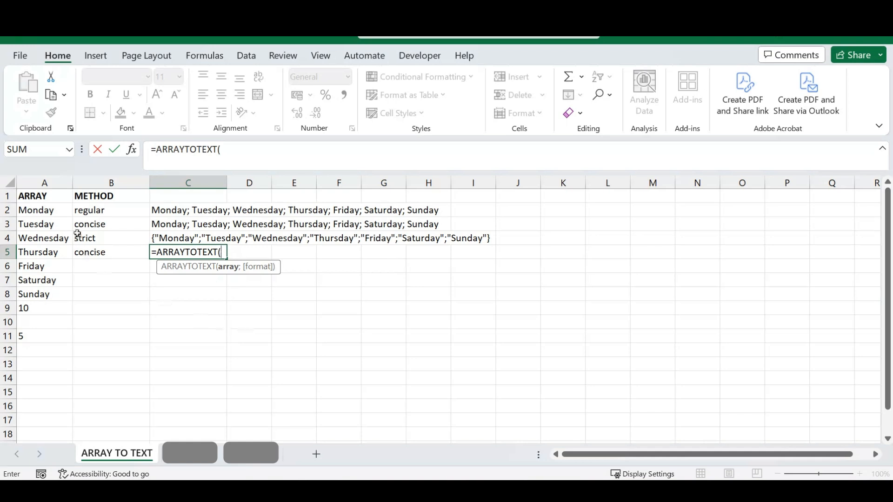
pyautogui.moveTo(48, 208); pyautogui.dragTo(50, 334)
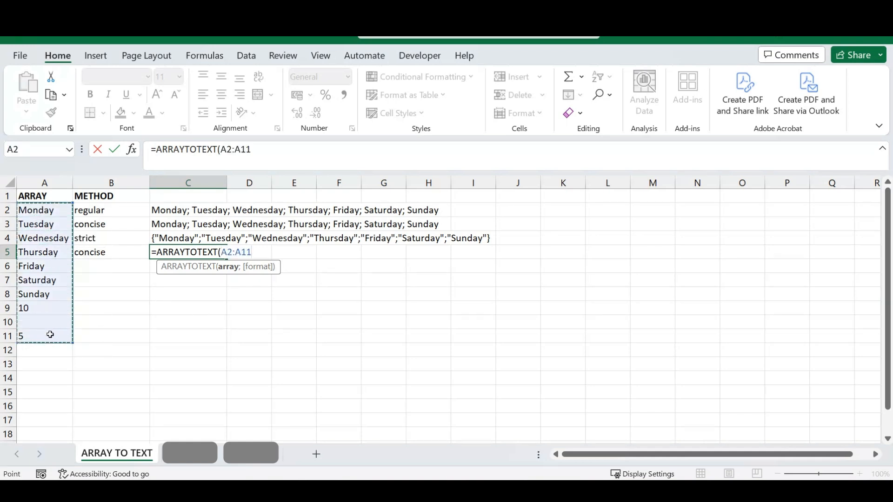
pyautogui.write(';0)')
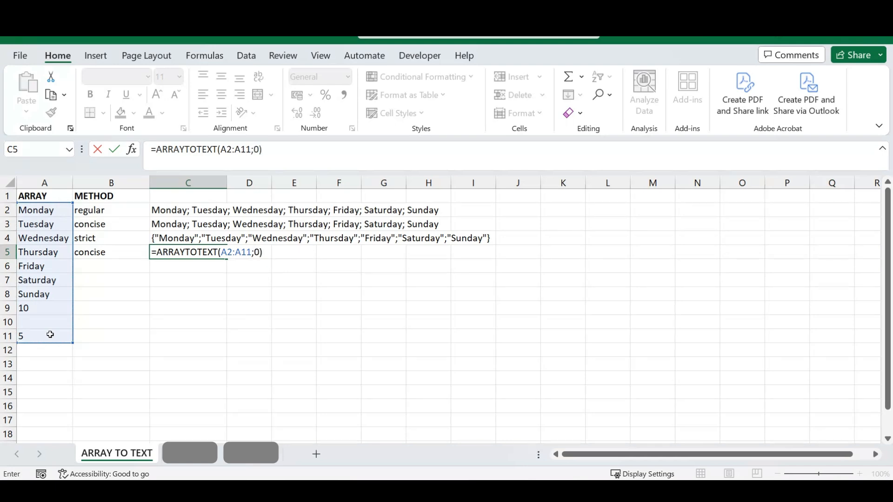
pyautogui.press('Return')
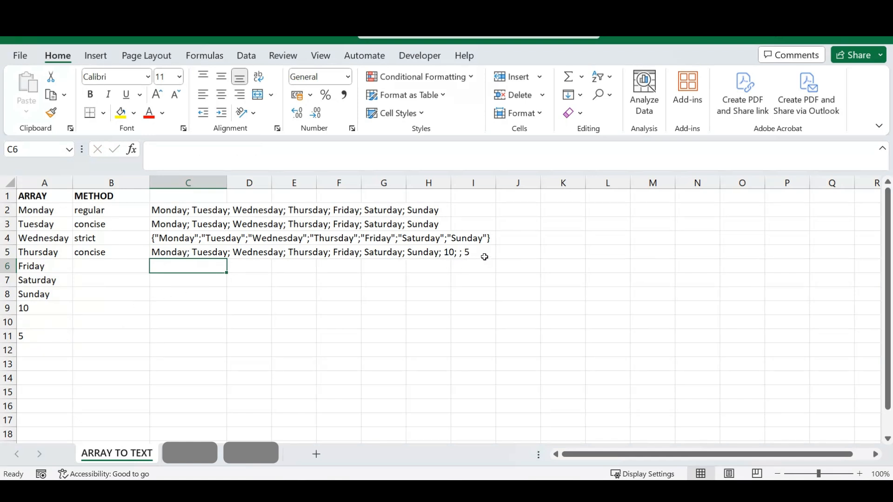
# Label cell B6 as strict for the extended array.
pyautogui.click(47, 321)
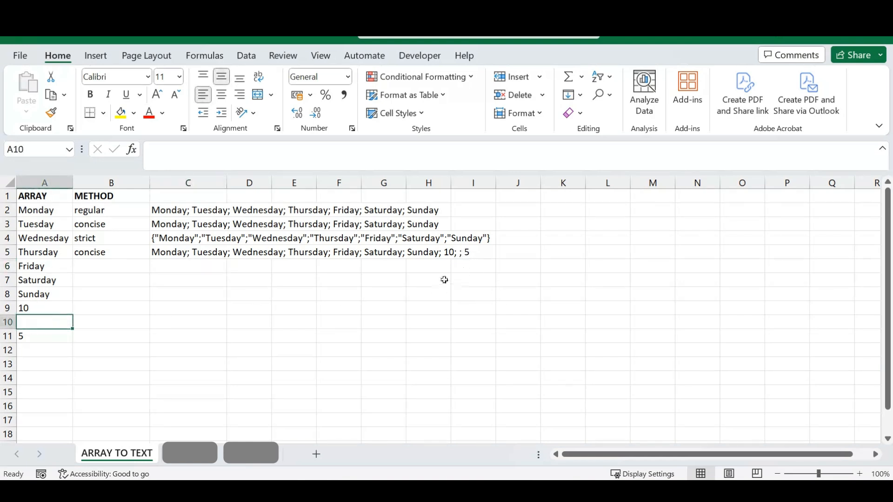
pyautogui.click(107, 270)
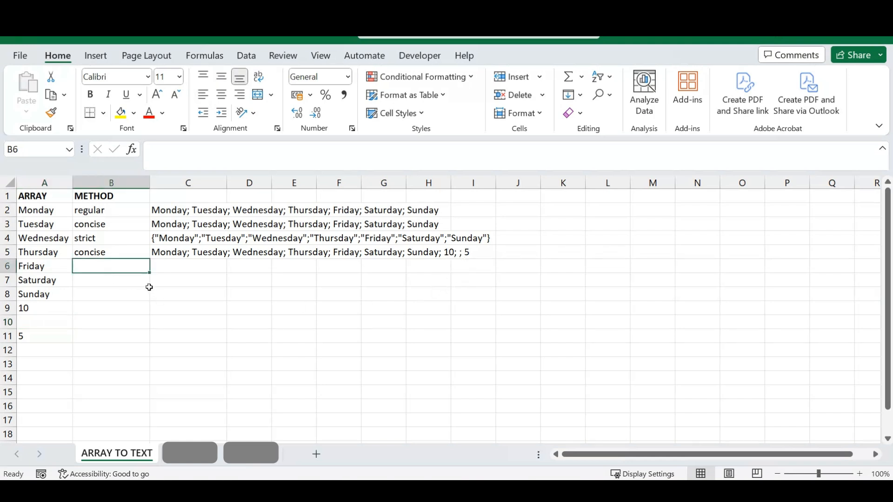
pyautogui.write('strict')
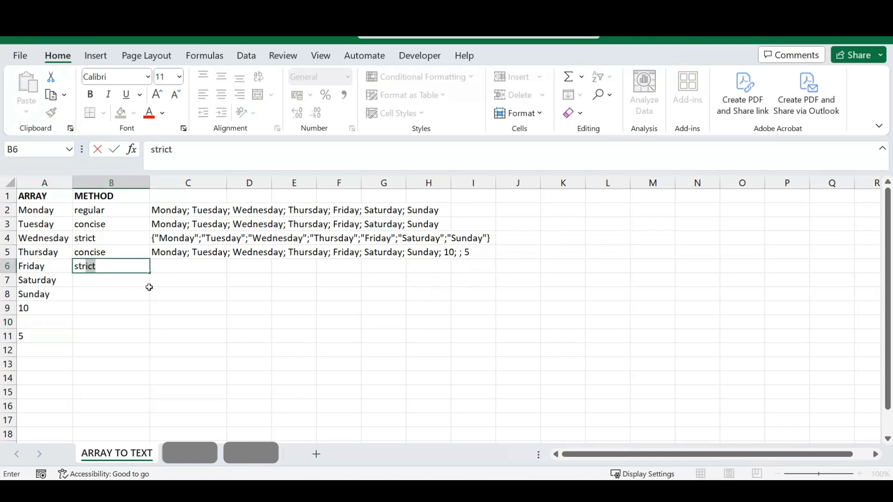
pyautogui.press('Return')
pyautogui.press('Up')
pyautogui.press('Right')
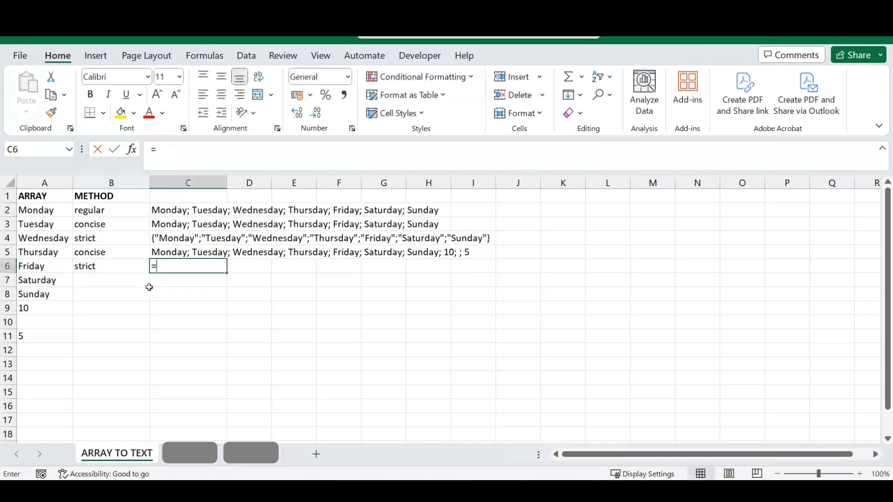
# Enter the formula =ARRAYTOTEXT(A2:A11;1) in cell C6, using the Strict format.
pyautogui.write('=arra')
pyautogui.press('Tab')
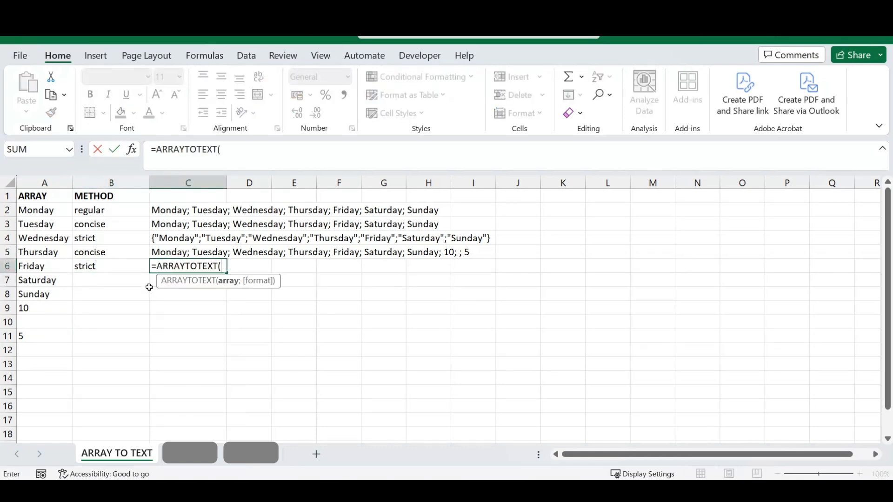
pyautogui.moveTo(39, 211); pyautogui.dragTo(49, 334)
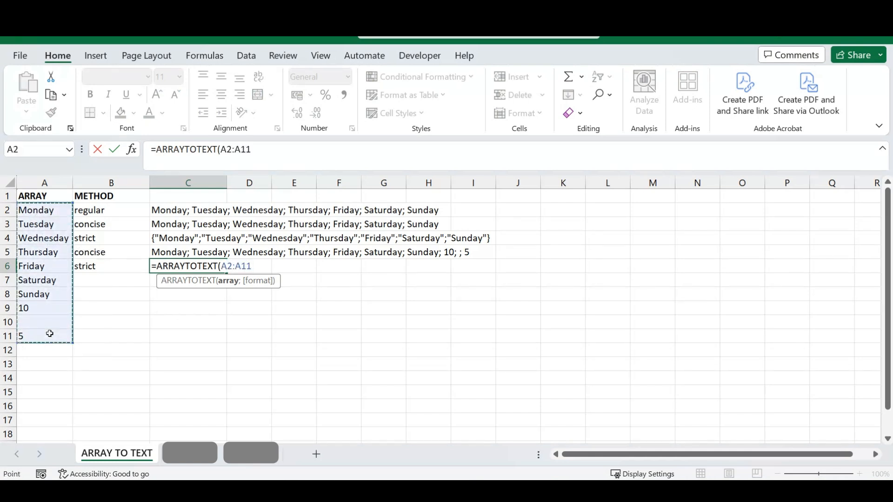
pyautogui.write(';')
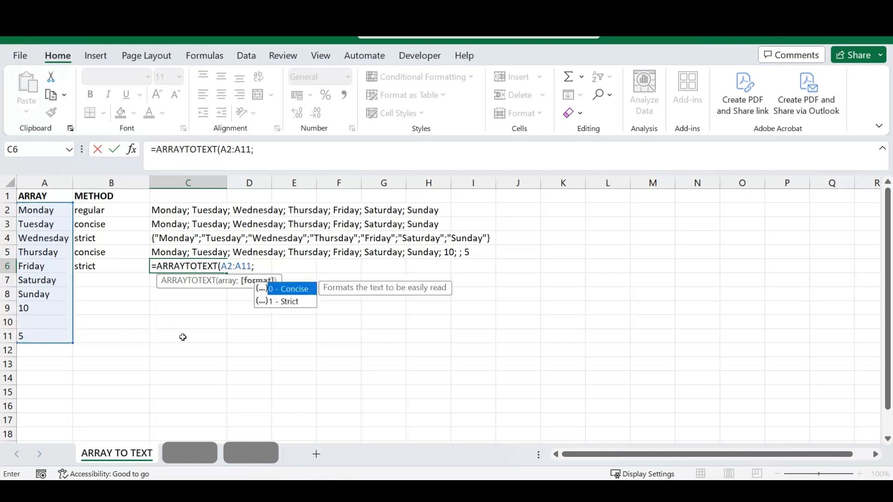
pyautogui.press('Down')
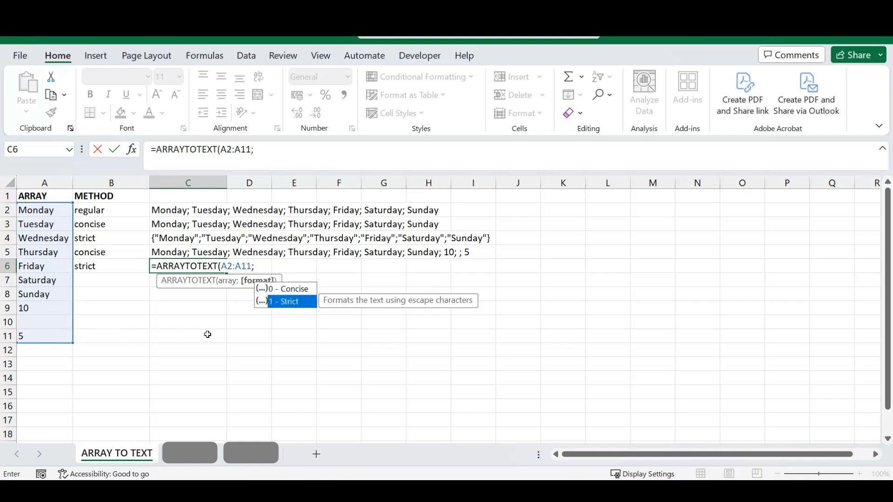
pyautogui.press('Tab')
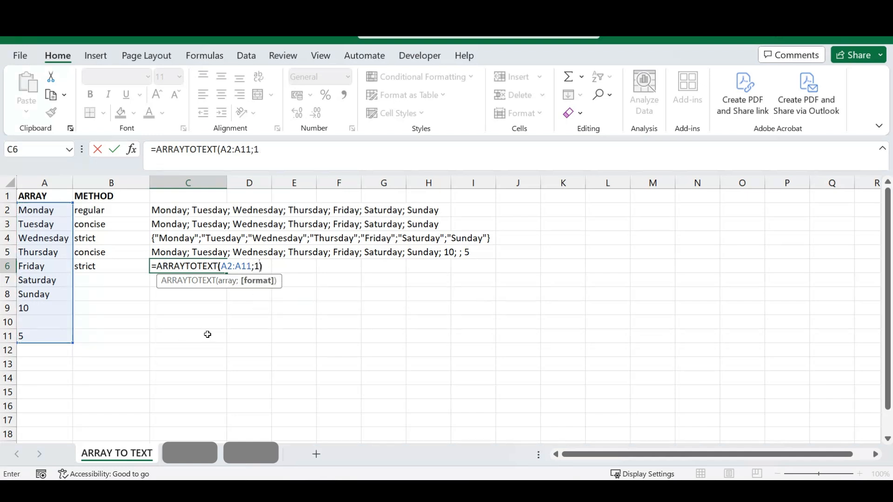
pyautogui.write(')')
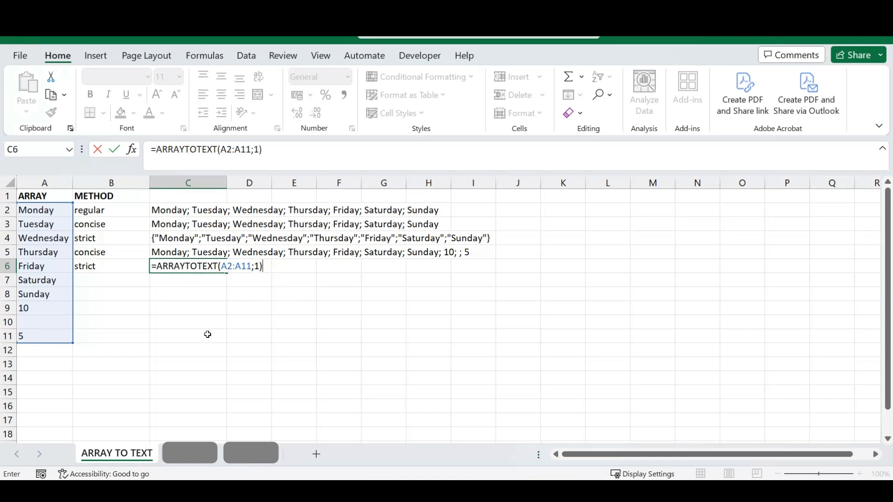
pyautogui.press('Return')
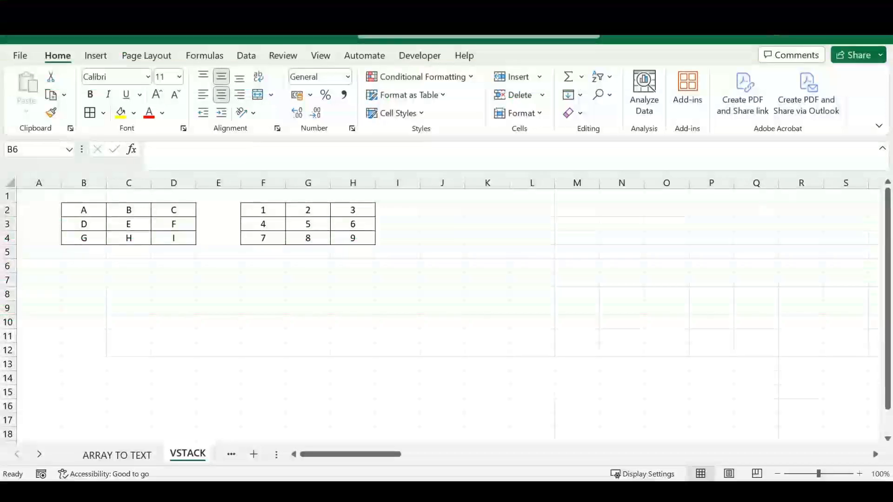
pyautogui.click(103, 266)
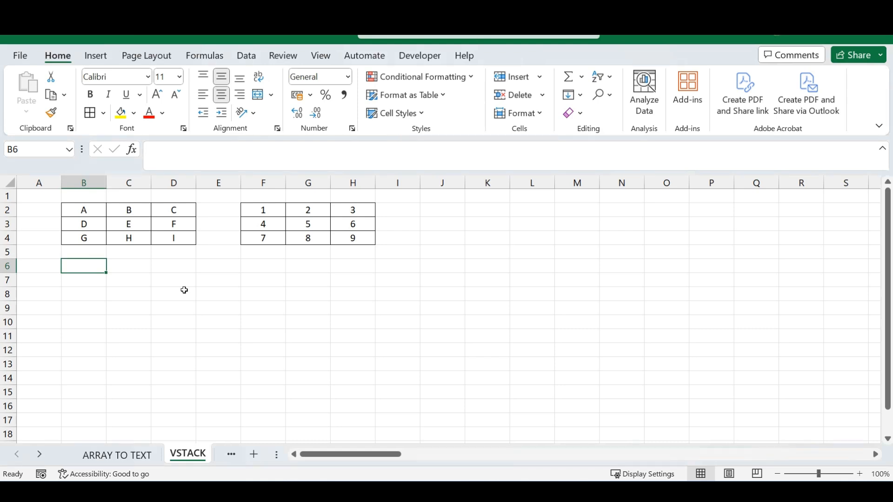
pyautogui.moveTo(91, 213); pyautogui.dragTo(197, 242)
pyautogui.moveTo(261, 211); pyautogui.dragTo(395, 237)
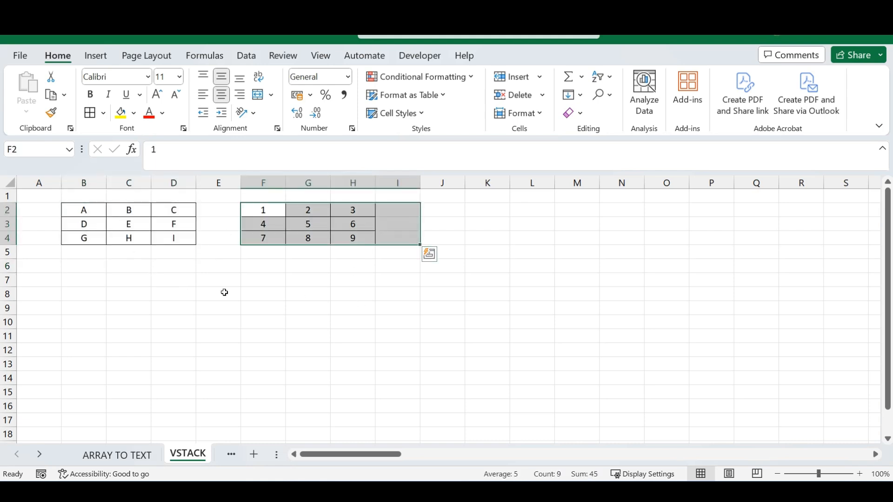
# Enter the label "stack 2 arrays" in cell B6 of the VSTACK sheet.
pyautogui.click(96, 271)
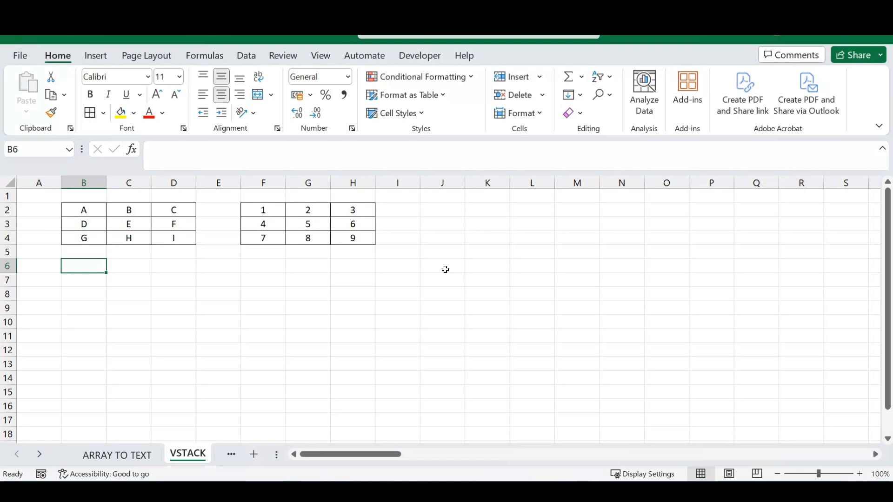
pyautogui.write('stack')
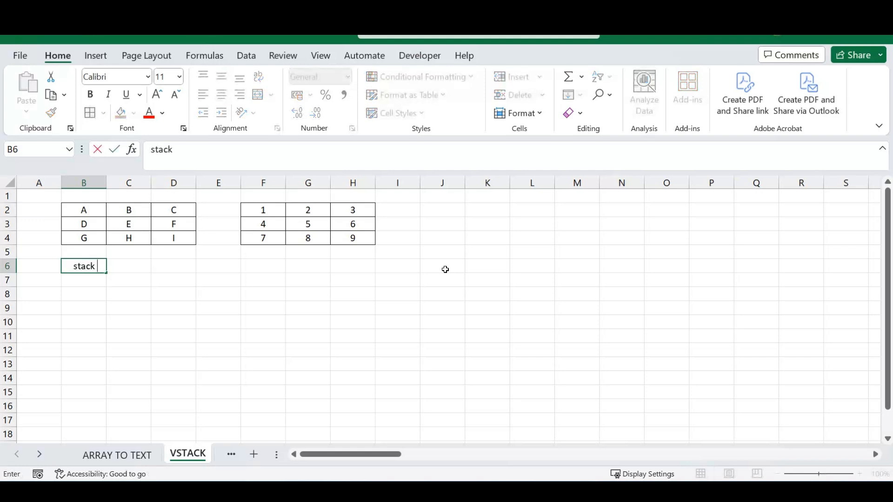
pyautogui.write(' 2 arraw')
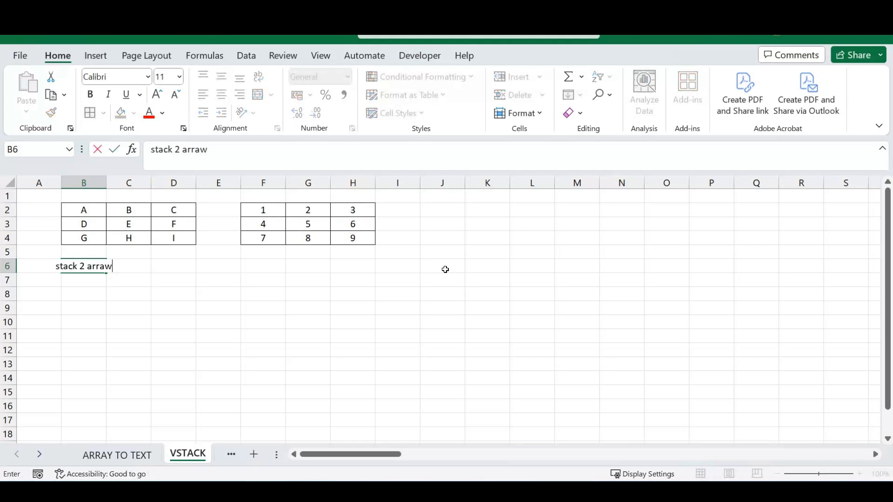
pyautogui.press('BackSpace')
pyautogui.write('ys')
pyautogui.press('Return')
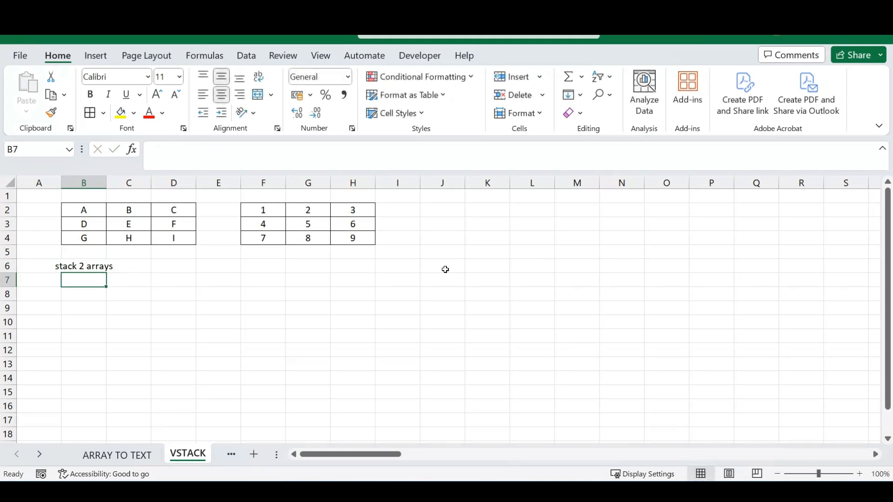
# Enter the formula =VSTACK(B2:D4;F2:H4) in cell B7 to stack the letter array above the number array.
pyautogui.write('=')
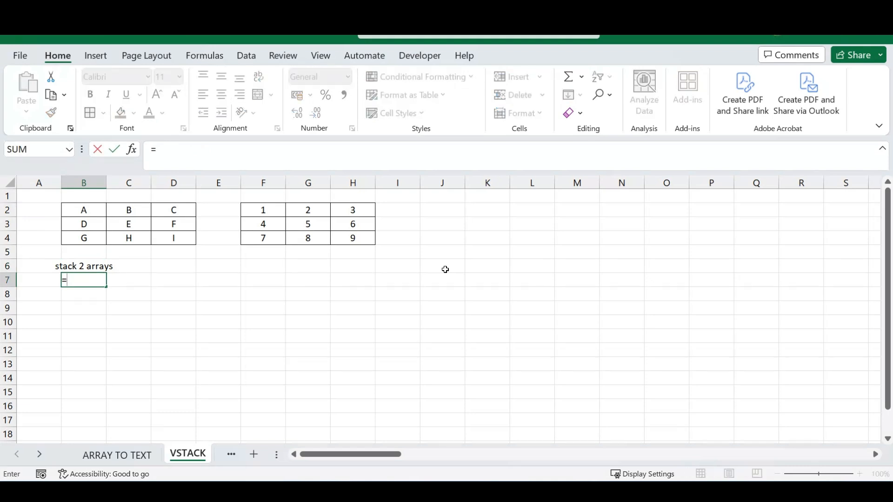
pyautogui.write('vsta')
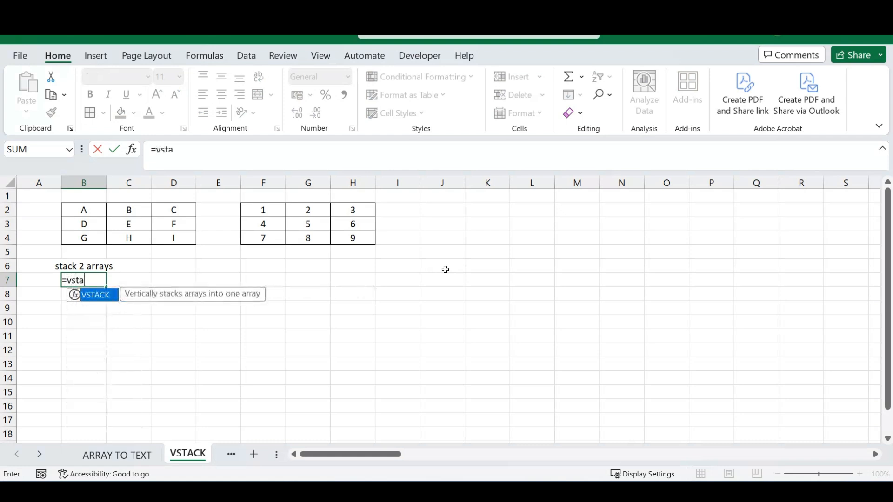
pyautogui.press('Tab')
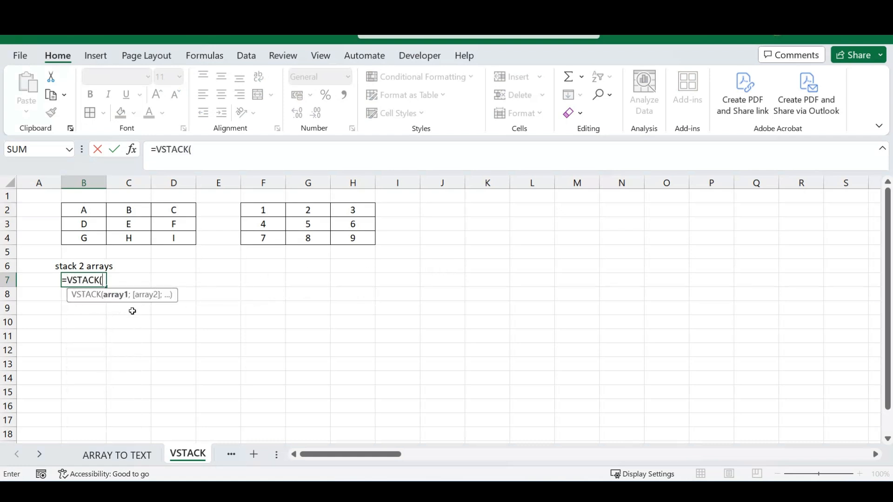
pyautogui.moveTo(83, 211); pyautogui.dragTo(175, 238)
pyautogui.write(';')
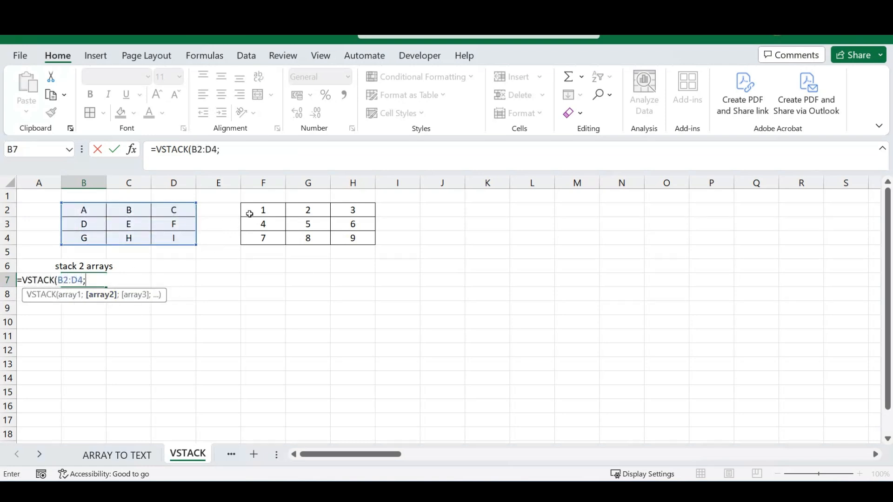
pyautogui.moveTo(264, 209); pyautogui.dragTo(355, 237)
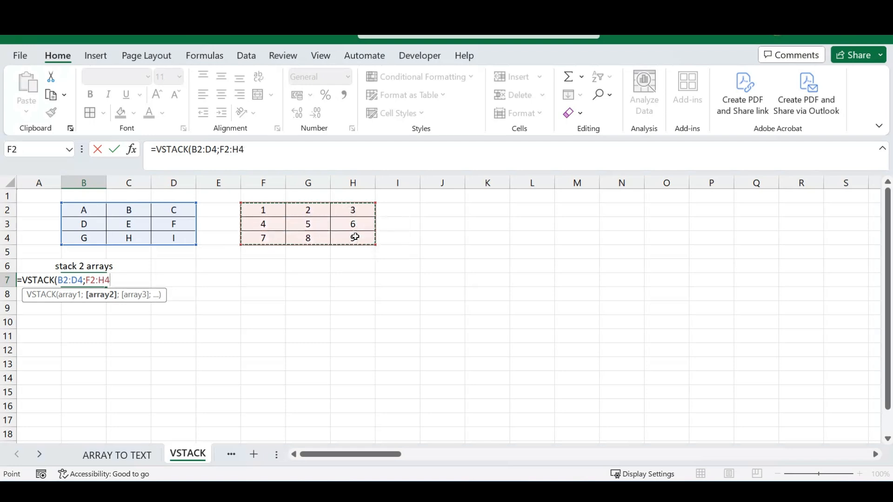
pyautogui.press('Return')
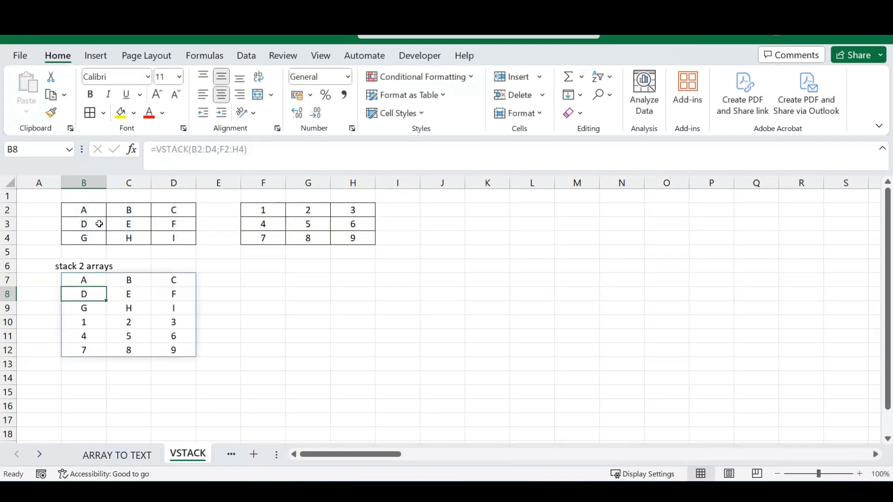
pyautogui.moveTo(90, 278); pyautogui.dragTo(175, 305)
pyautogui.click(274, 324)
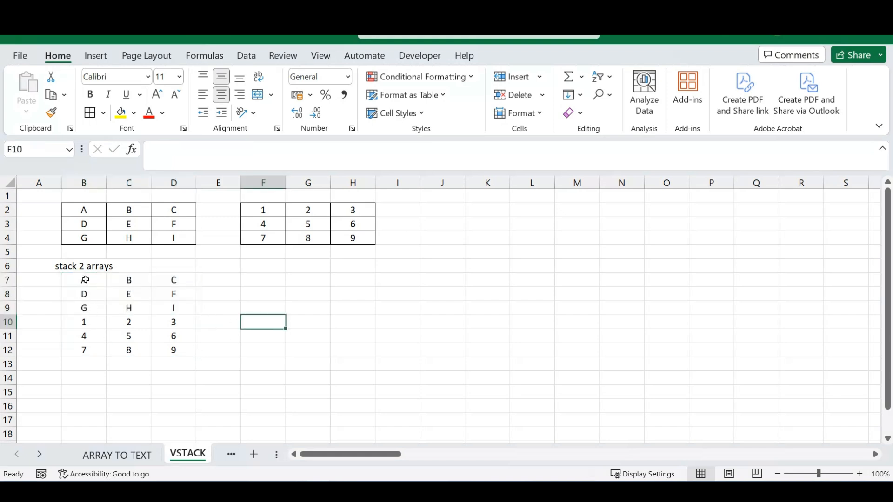
pyautogui.moveTo(80, 281); pyautogui.dragTo(189, 315)
pyautogui.click(189, 322)
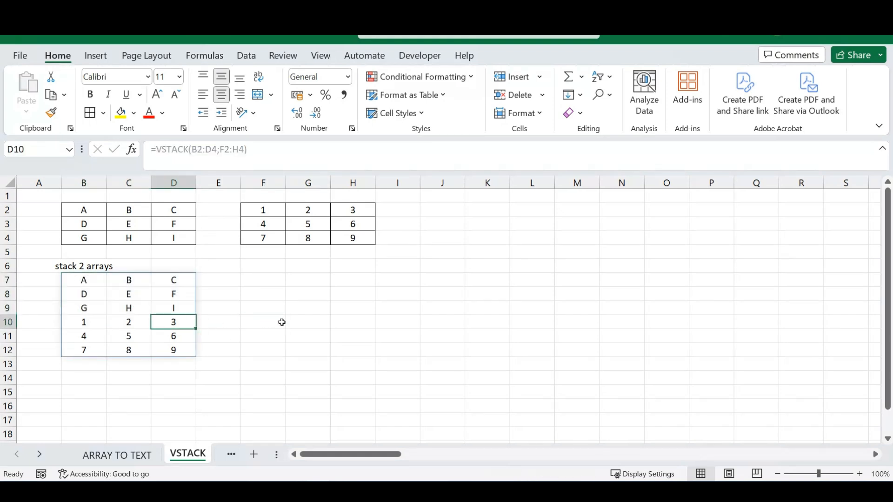
pyautogui.click(263, 321)
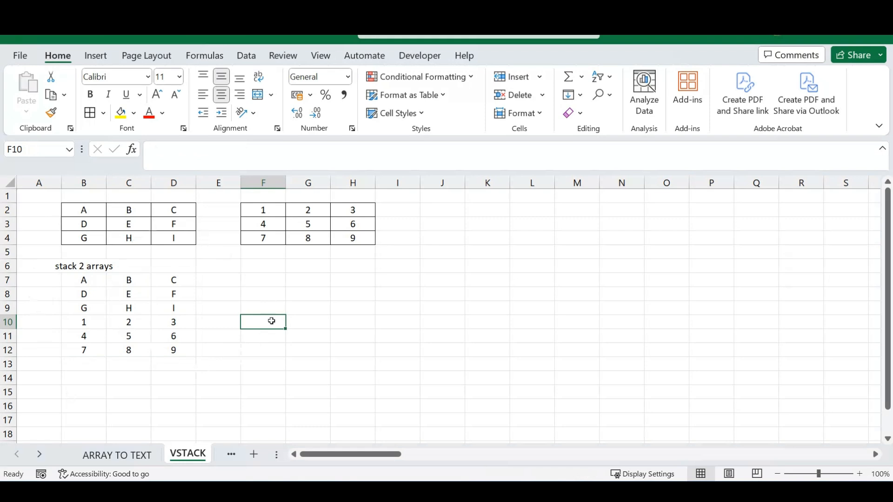
# Enter the label "stack rows" in cell F6.
pyautogui.click(268, 266)
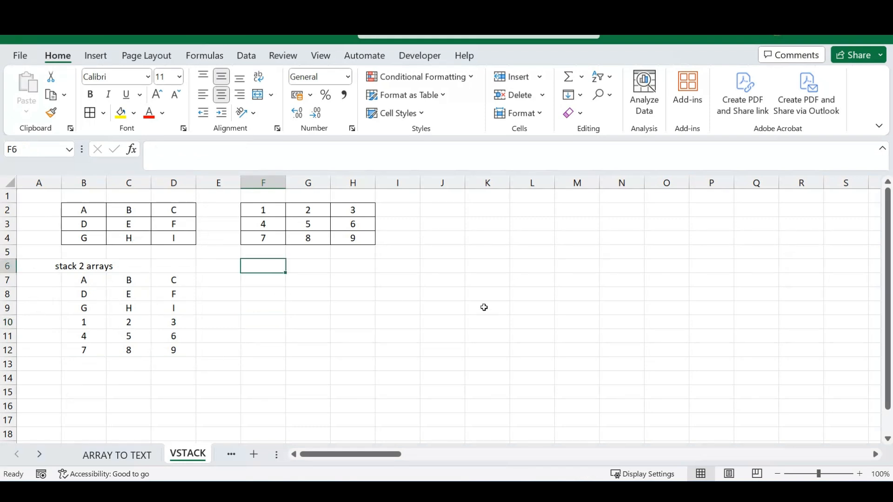
pyautogui.write('stack rows')
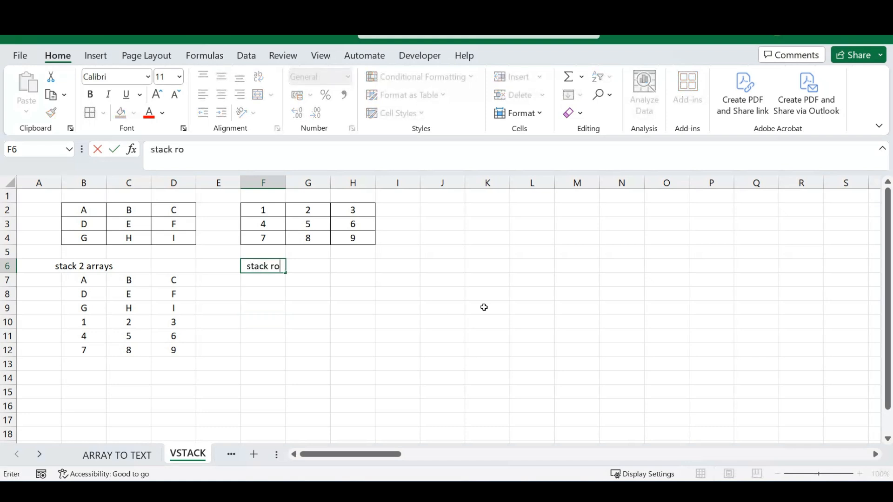
pyautogui.press('Return')
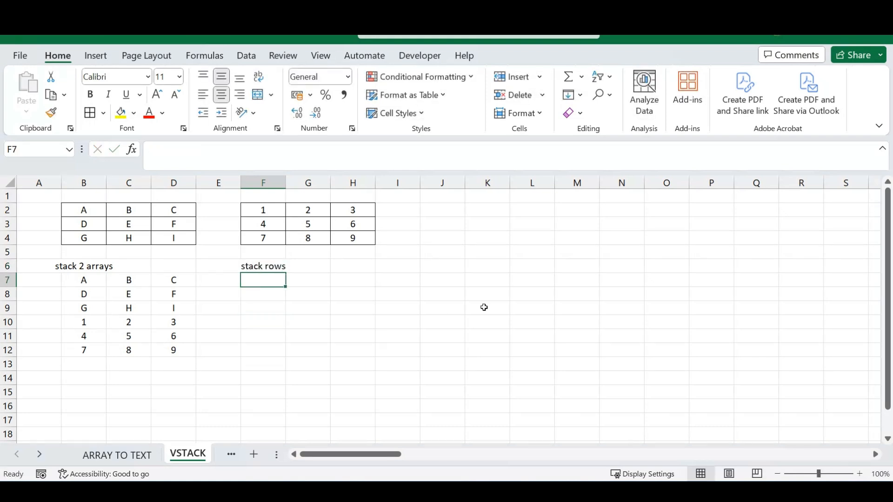
# Stack the rows of both arrays alternately in cell F7 with the formula =VSTACK(B2:D2;F2:H2;B3:D3;F3:H3;B4:D4;F4:H4).
pyautogui.write('=vst')
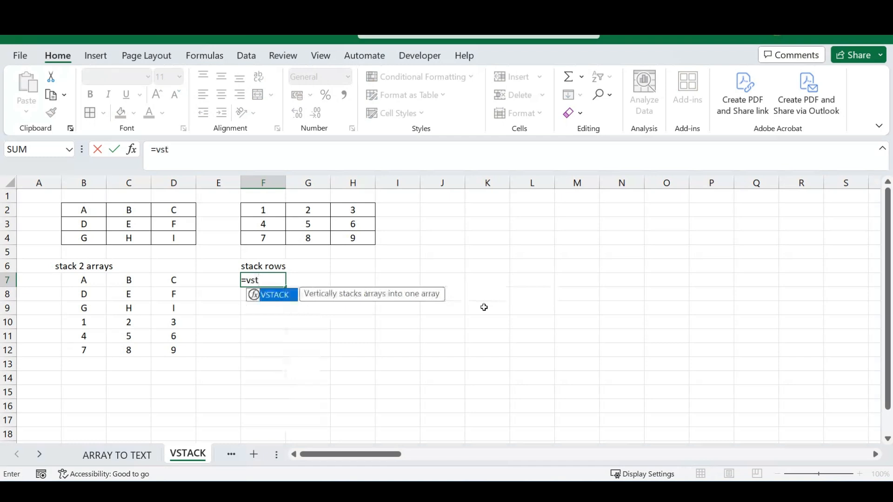
pyautogui.press('Tab')
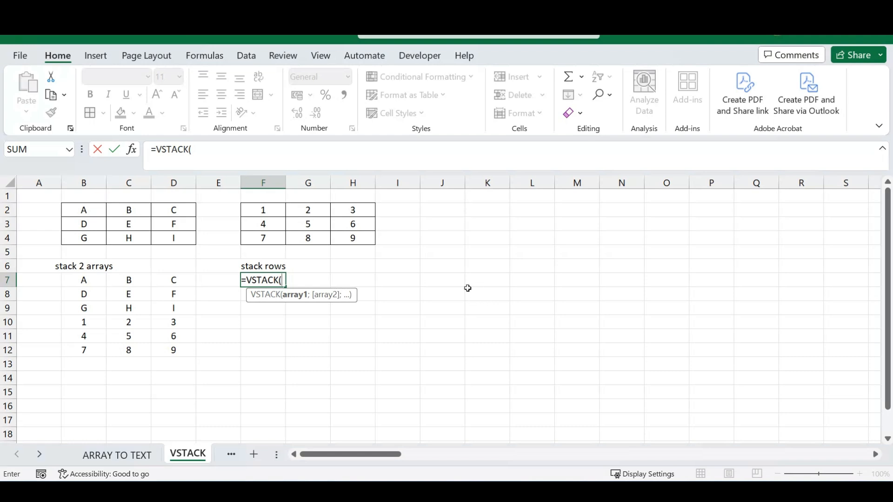
pyautogui.moveTo(96, 212); pyautogui.dragTo(175, 211)
pyautogui.write(';')
pyautogui.moveTo(260, 210); pyautogui.dragTo(342, 213)
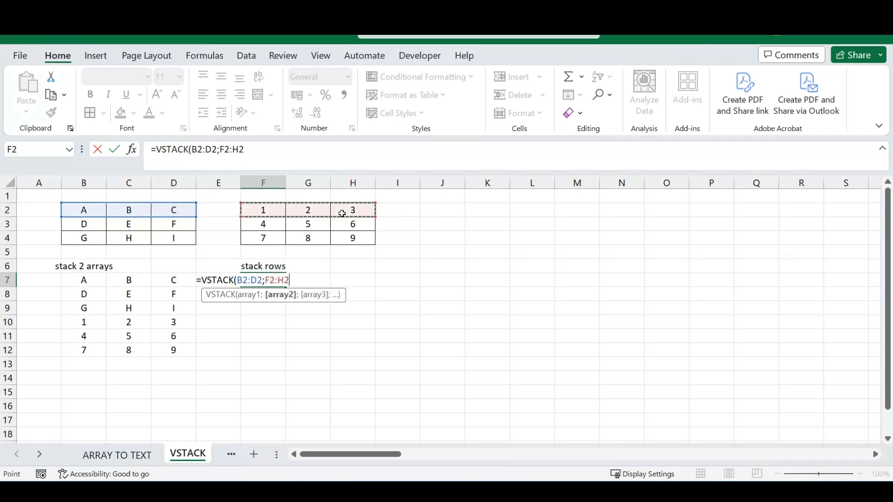
pyautogui.write(';')
pyautogui.moveTo(94, 224); pyautogui.dragTo(168, 225)
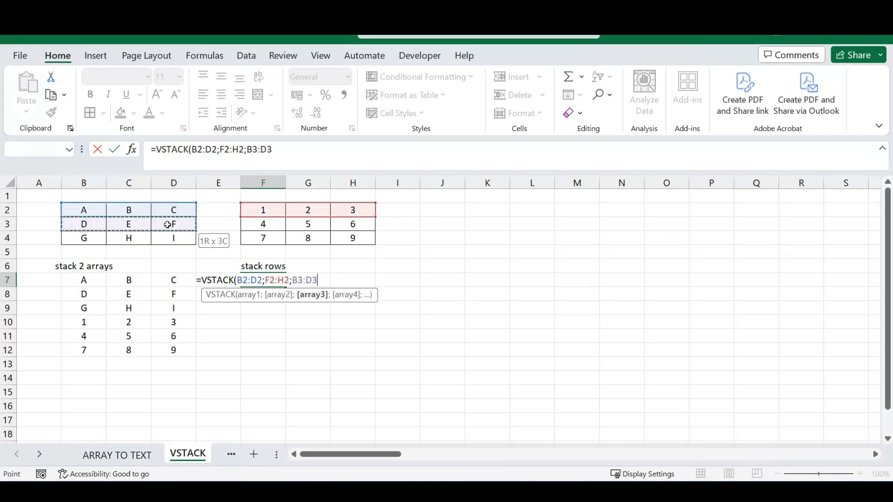
pyautogui.write(';')
pyautogui.moveTo(257, 224); pyautogui.dragTo(349, 224)
pyautogui.write(';')
pyautogui.moveTo(102, 240); pyautogui.dragTo(179, 237)
pyautogui.write(';')
pyautogui.moveTo(263, 238); pyautogui.dragTo(370, 237)
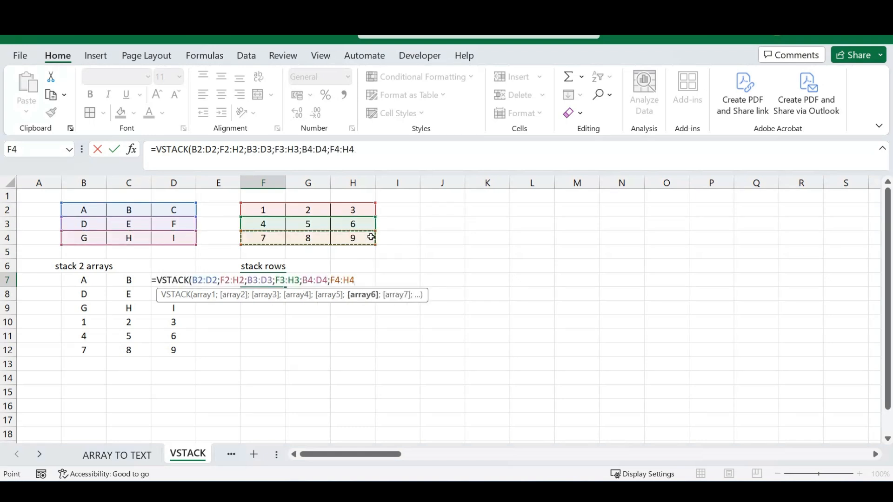
pyautogui.write(')')
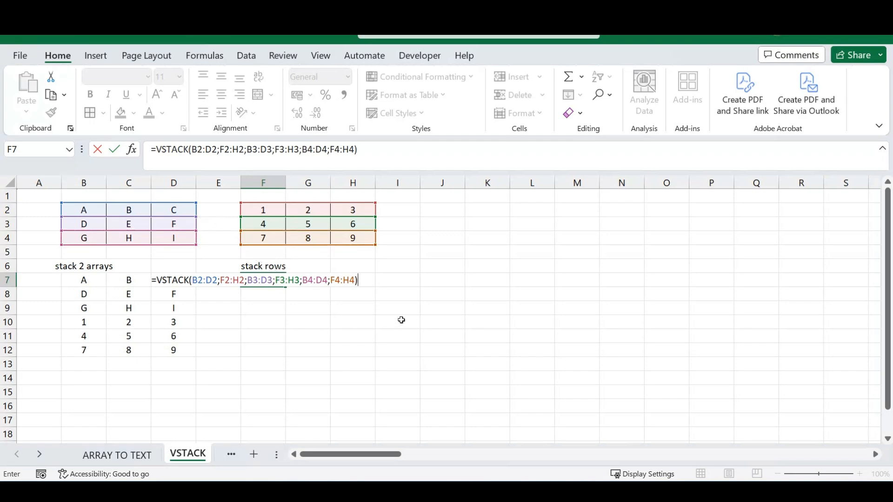
pyautogui.press('Return')
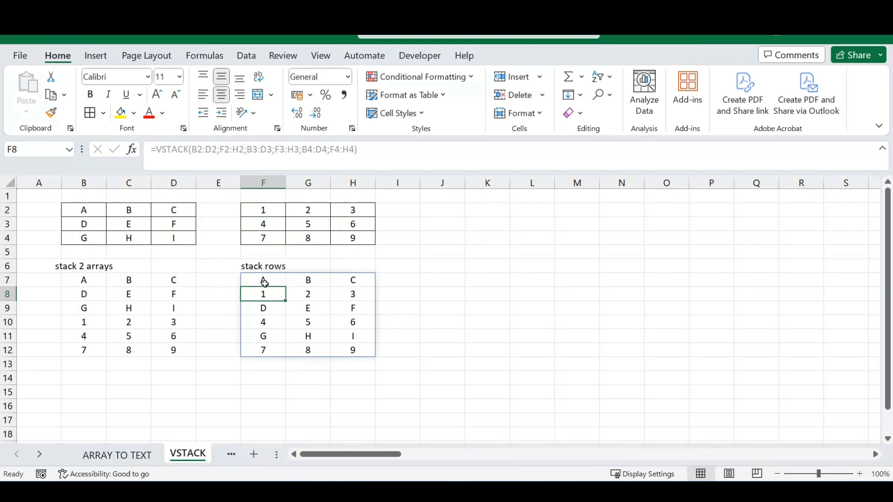
pyautogui.click(263, 280)
pyautogui.keyDown('shift'); pyautogui.click(353, 280); pyautogui.keyUp('shift')
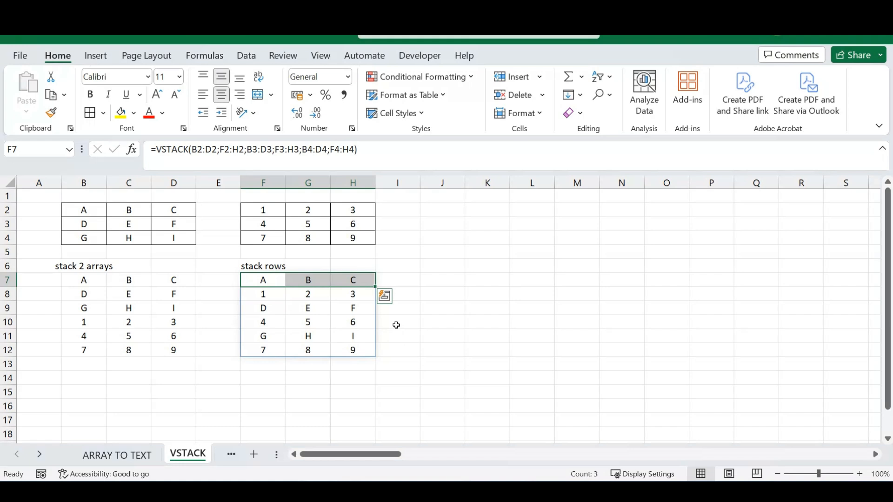
# Enter the label "stack col" in cell J6.
pyautogui.click(428, 264)
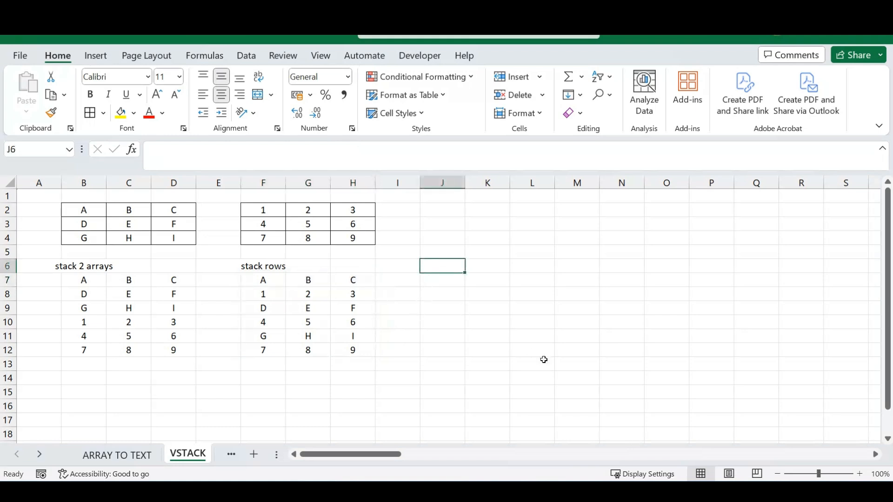
pyautogui.write('stack col')
pyautogui.press('Return')
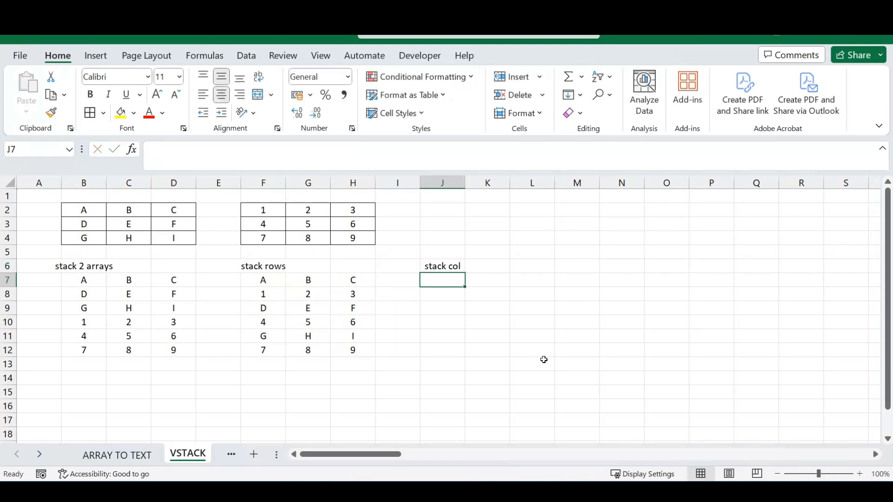
# Stack the columns of both arrays alternately in cell J7 with the formula =VSTACK(B2:B4;F2:F4;C2:C4;G2:G4;D2:D4;H2:H4).
pyautogui.write('=vst')
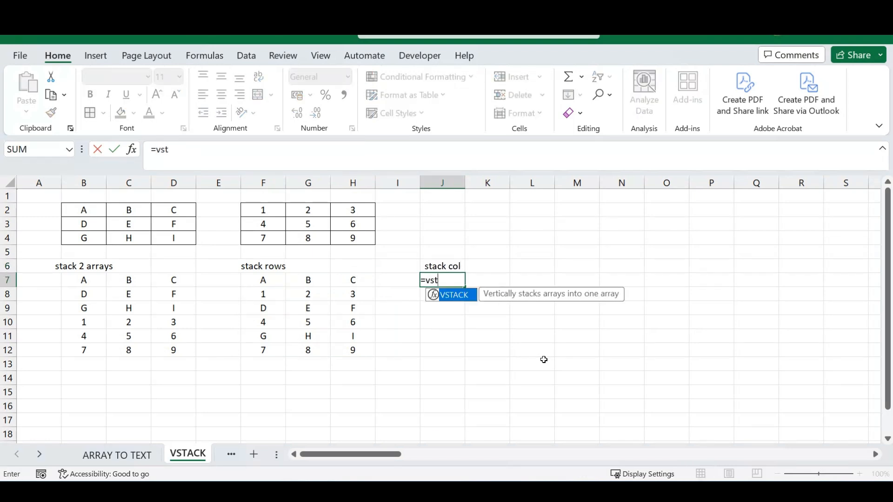
pyautogui.press('Tab')
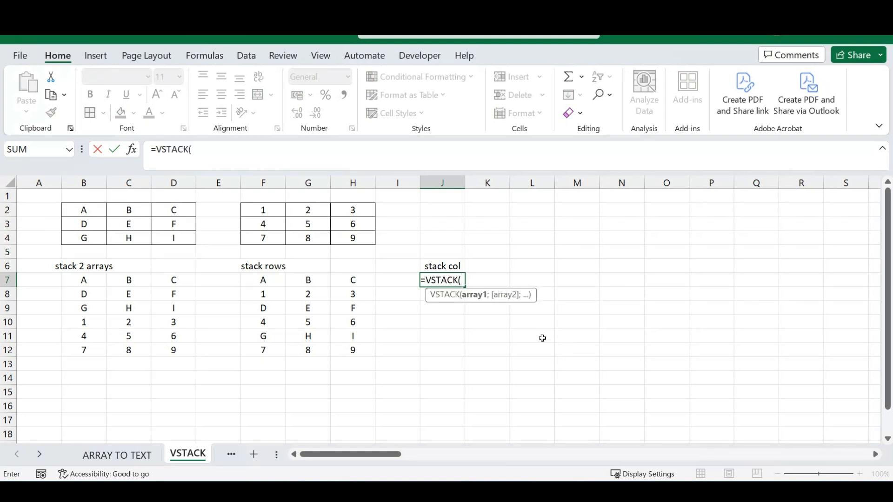
pyautogui.moveTo(80, 210); pyautogui.dragTo(84, 237)
pyautogui.write(';')
pyautogui.moveTo(266, 212); pyautogui.dragTo(266, 236)
pyautogui.write(';')
pyautogui.moveTo(132, 211); pyautogui.dragTo(133, 239)
pyautogui.write(';')
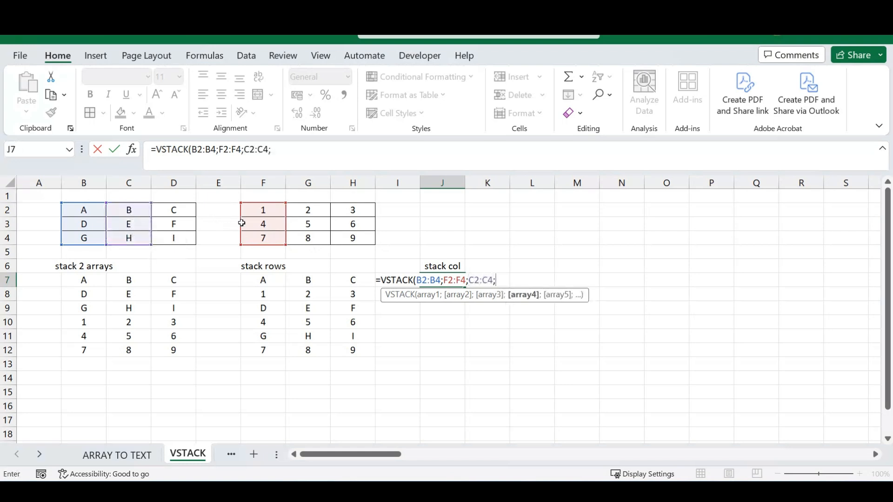
pyautogui.moveTo(308, 209); pyautogui.dragTo(317, 241)
pyautogui.write(';')
pyautogui.moveTo(167, 212); pyautogui.dragTo(179, 239)
pyautogui.write(';')
pyautogui.moveTo(354, 209); pyautogui.dragTo(362, 243)
pyautogui.write(';')
pyautogui.press('BackSpace')
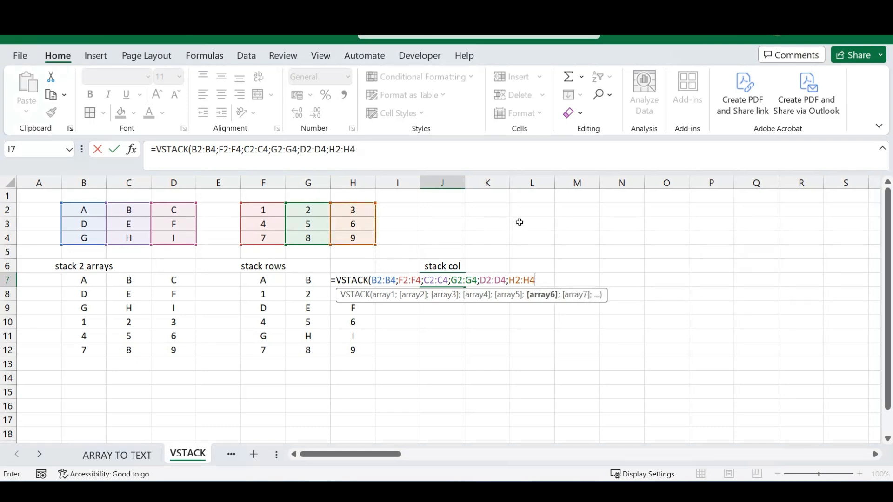
pyautogui.write(')')
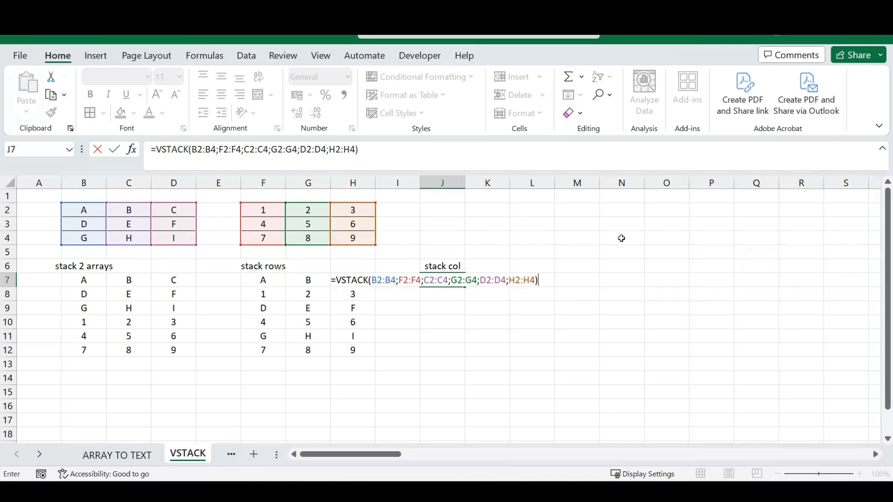
pyautogui.press('Return')
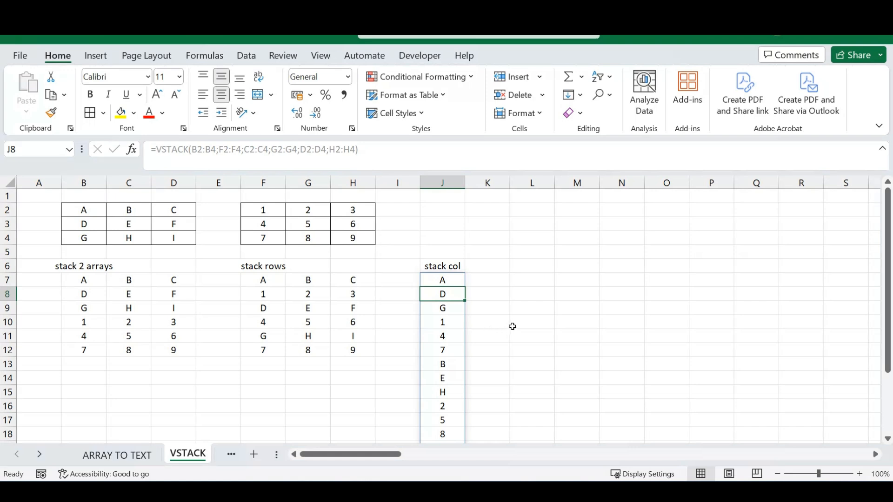
pyautogui.click(461, 284)
pyautogui.click(487, 281)
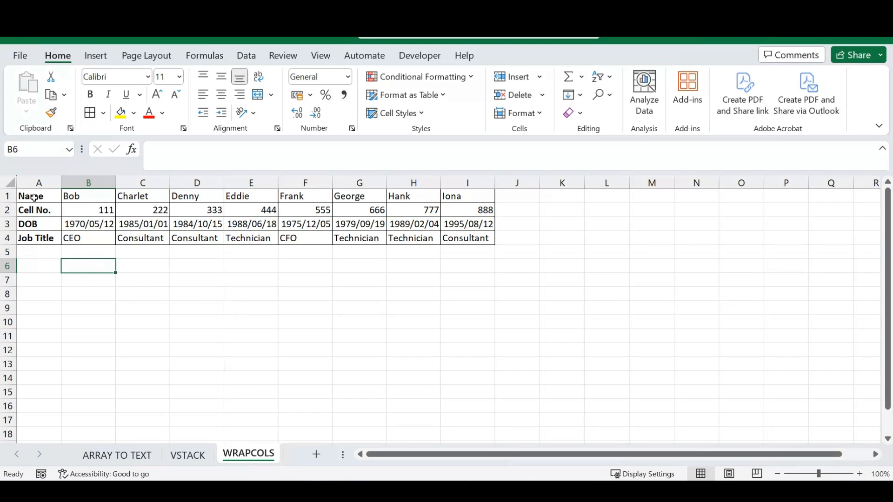
# Wrap the name row into a single column from cell B6 with the formula =WRAPCOLS(A1:I1;9).
pyautogui.moveTo(35, 195); pyautogui.dragTo(483, 198)
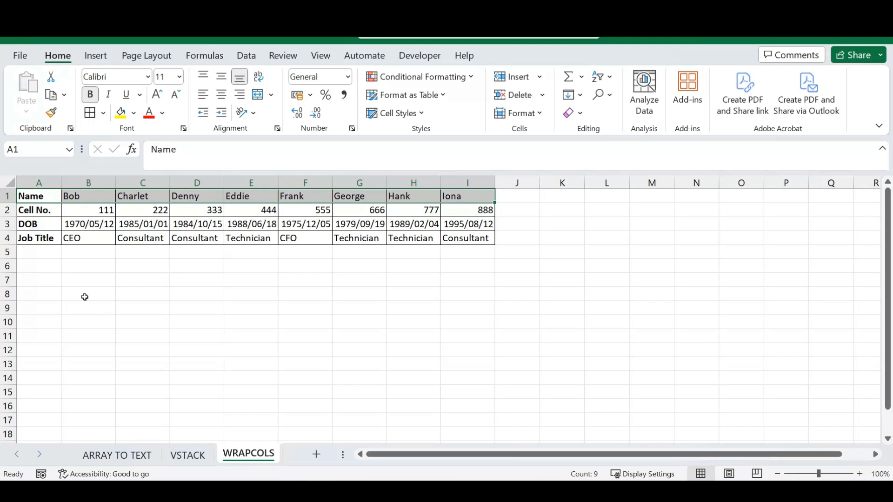
pyautogui.click(88, 265)
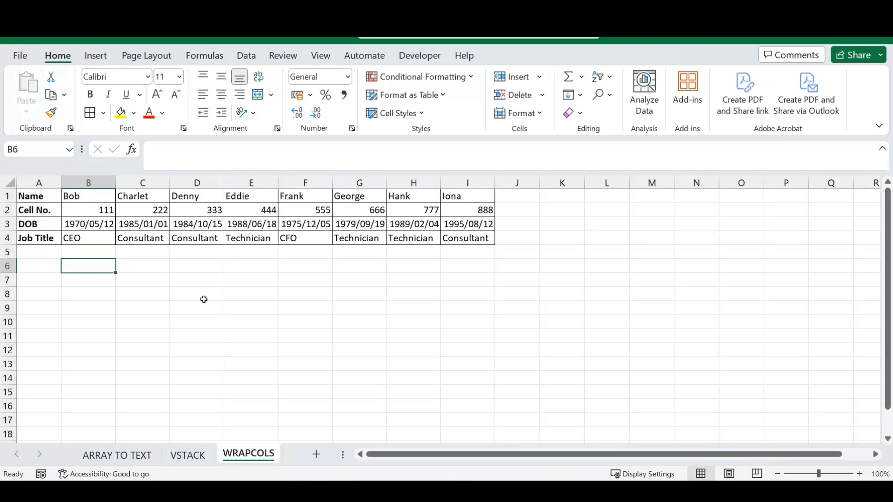
pyautogui.write('=')
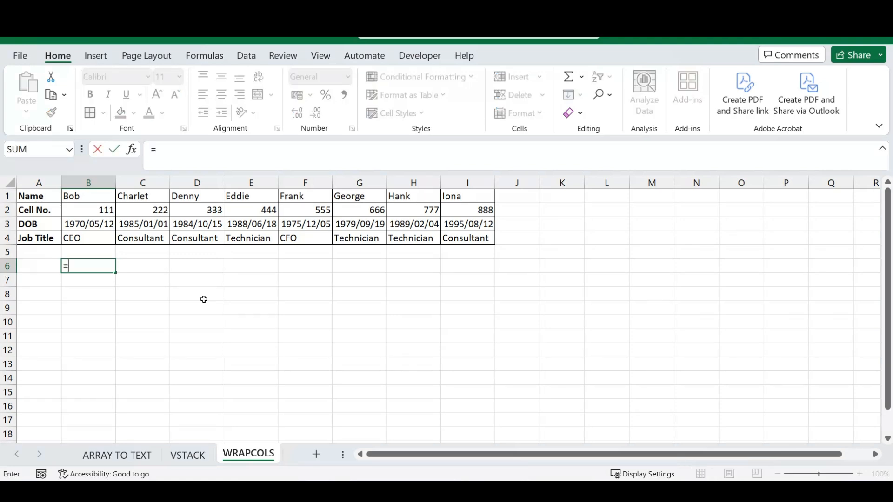
pyautogui.write('wrap')
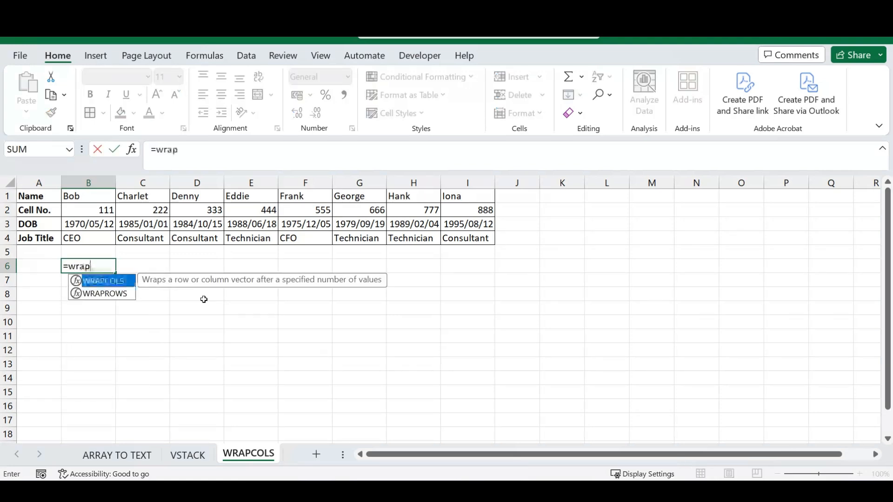
pyautogui.write('cols')
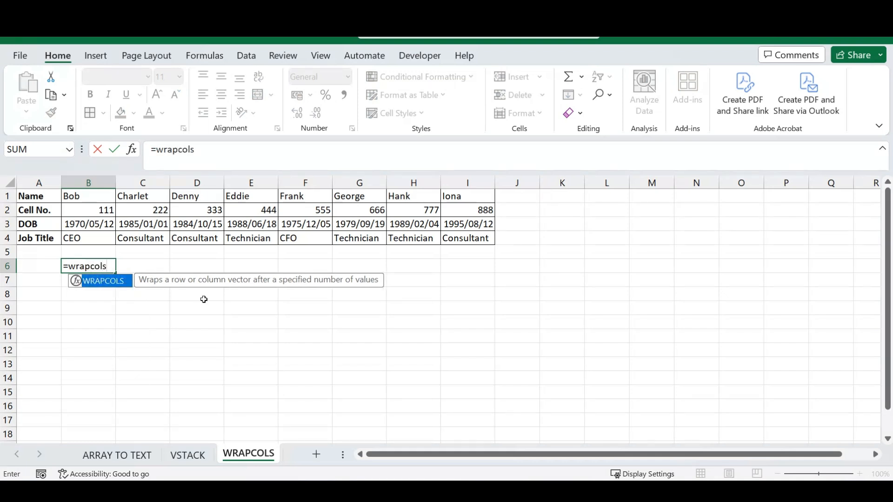
pyautogui.write('(')
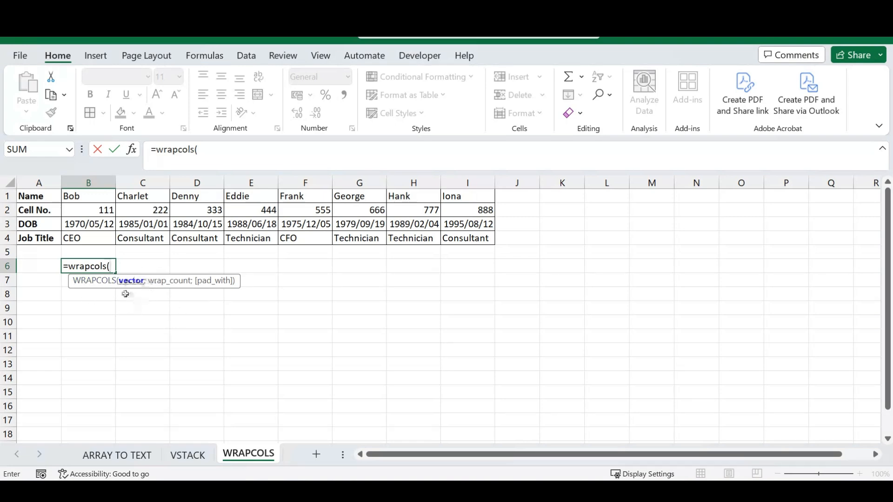
pyautogui.moveTo(28, 198); pyautogui.dragTo(460, 198)
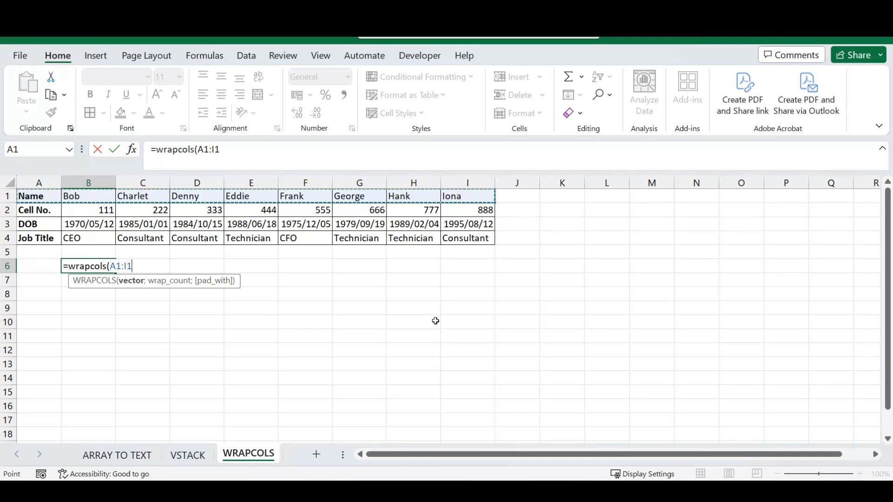
pyautogui.write(';')
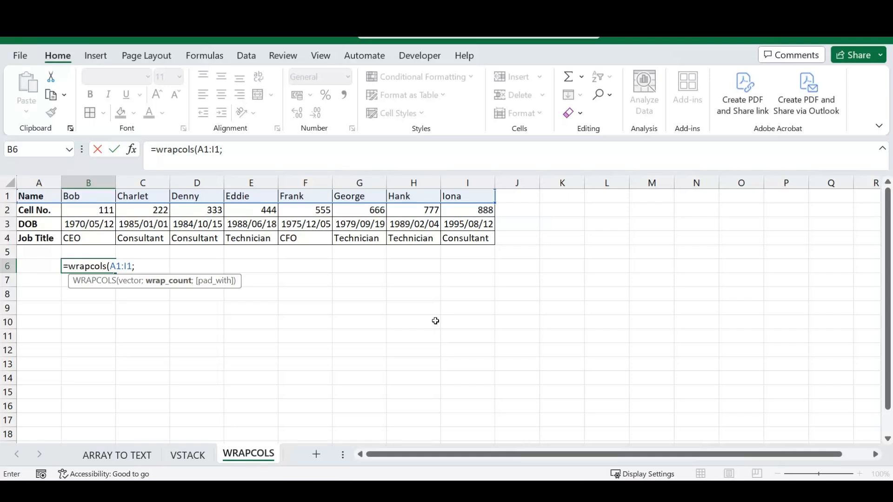
pyautogui.write('9')
pyautogui.press('Return')
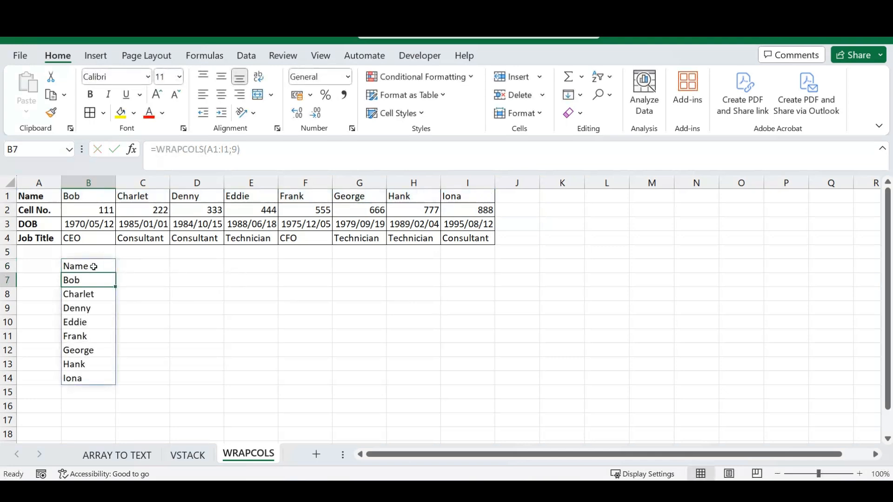
# Set the wrap count of the WRAPCOLS formula in cell B6 to 3.
pyautogui.click(88, 265)
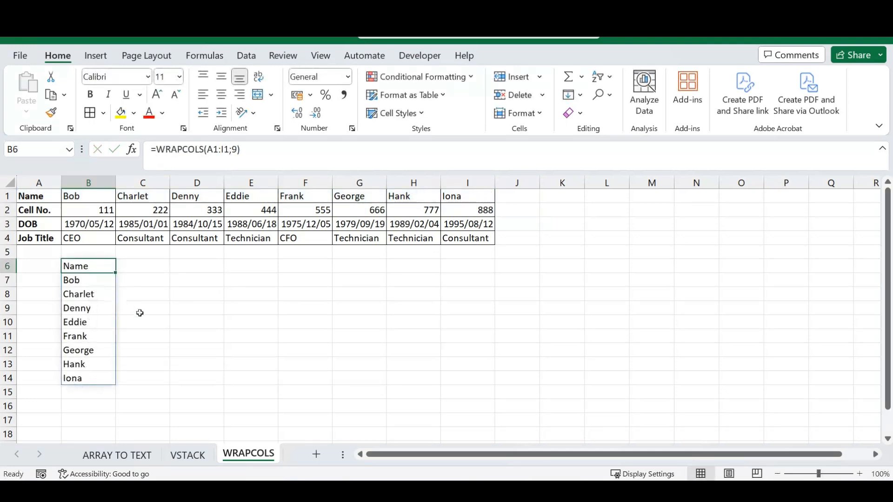
pyautogui.click(147, 270)
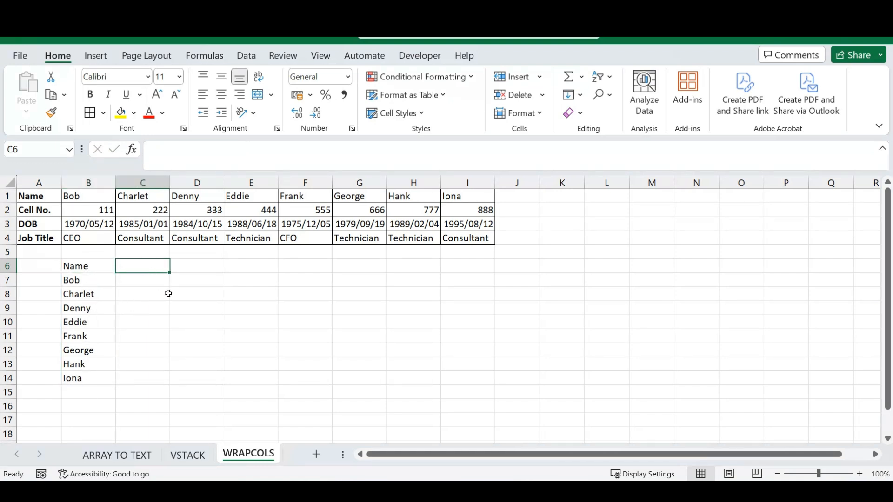
pyautogui.click(89, 266)
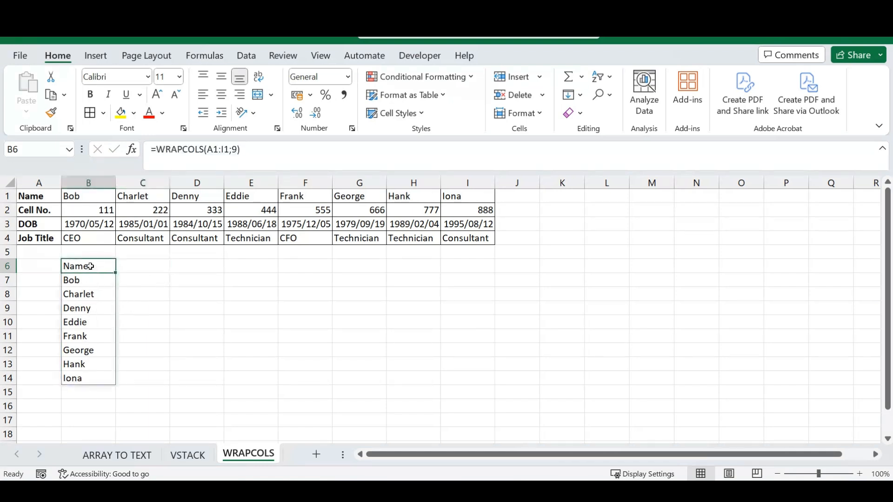
pyautogui.click(253, 151)
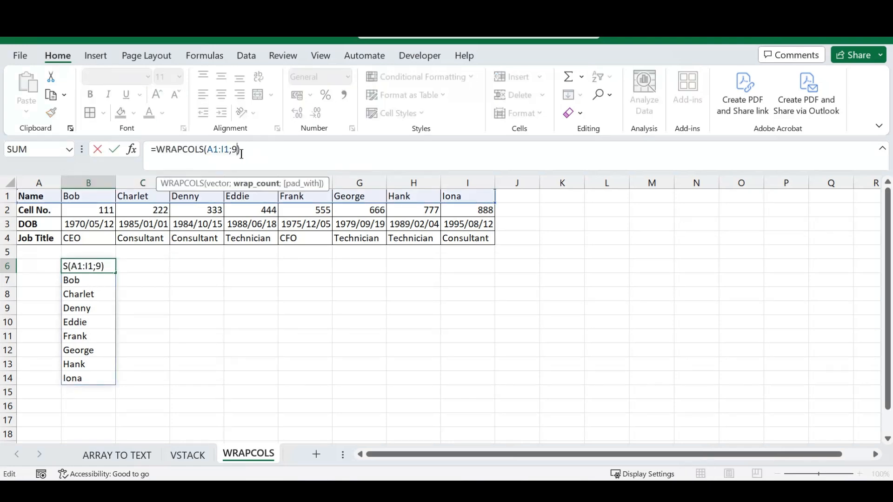
pyautogui.press('BackSpace')
pyautogui.write('3')
pyautogui.press('Return')
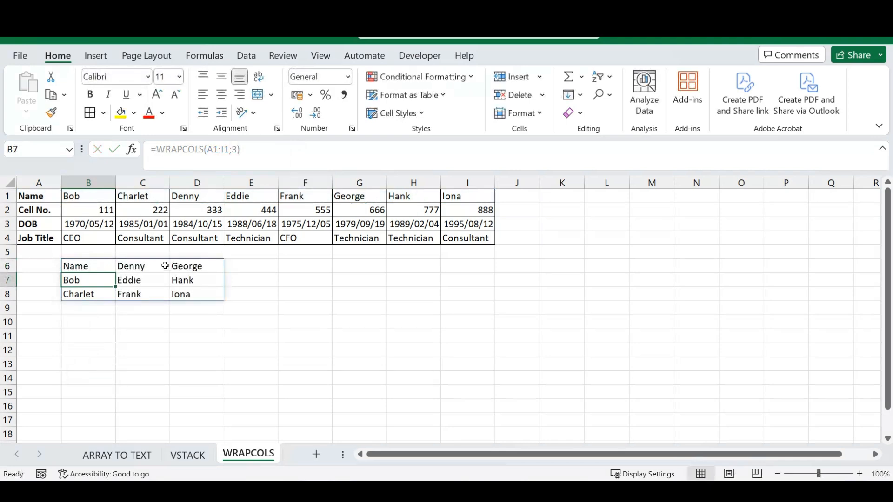
# Compare the wrapped block in B6:D8 with the order of the source names in row 1.
pyautogui.click(92, 263)
pyautogui.moveTo(91, 263); pyautogui.dragTo(89, 293)
pyautogui.moveTo(35, 196); pyautogui.dragTo(137, 194)
pyautogui.click(105, 340)
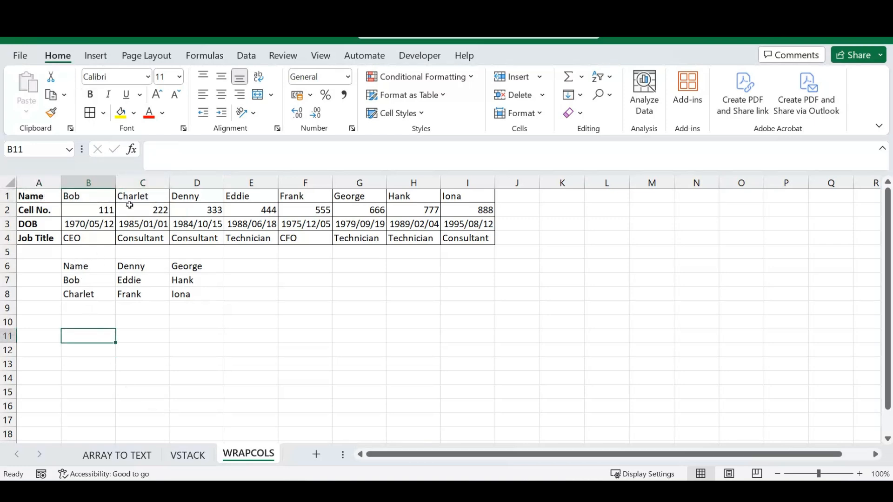
pyautogui.moveTo(44, 196); pyautogui.dragTo(468, 195)
pyautogui.click(197, 335)
pyautogui.moveTo(88, 266); pyautogui.dragTo(200, 294)
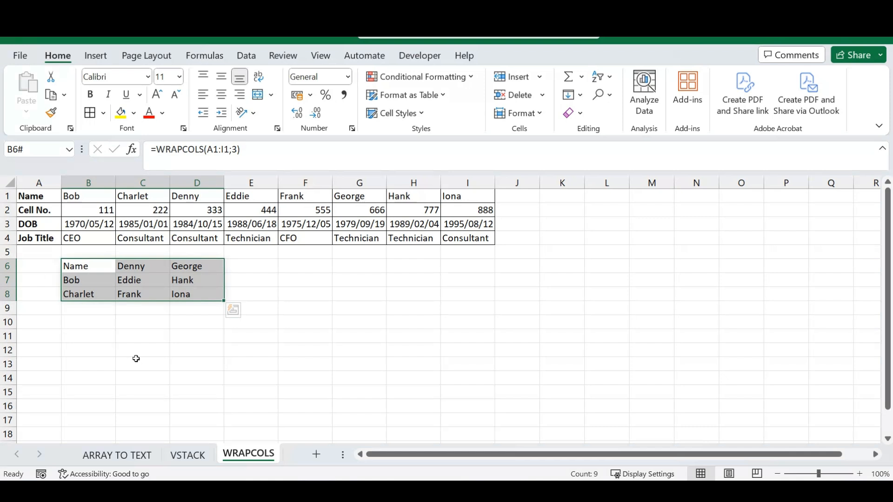
# Set the wrap count of the name formula in B6 to 1.
pyautogui.click(238, 151)
pyautogui.press('BackSpace')
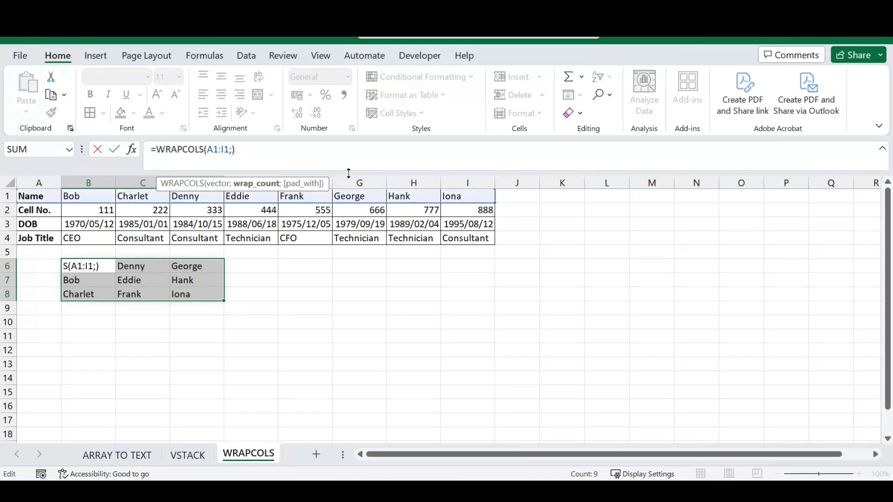
pyautogui.write('1')
pyautogui.press('Return')
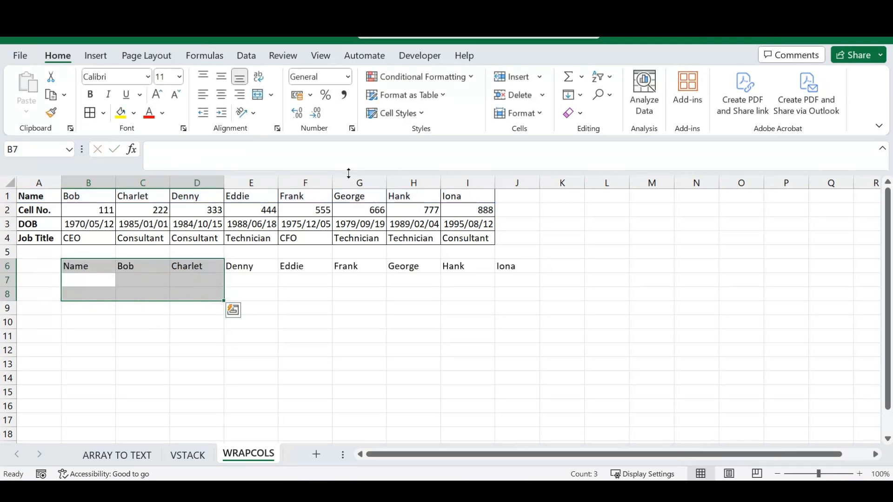
pyautogui.click(106, 297)
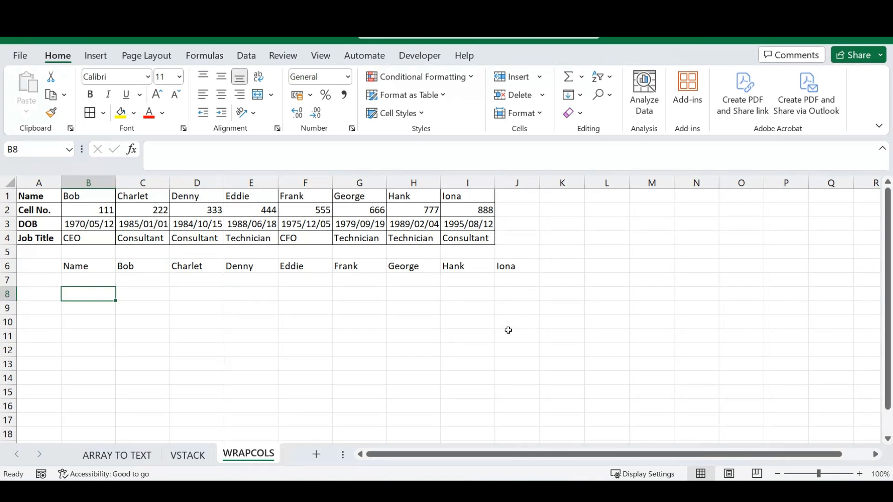
# Undo the last two wrap count changes to the formula in B6.
pyautogui.hotkey('ctrl', 'z')
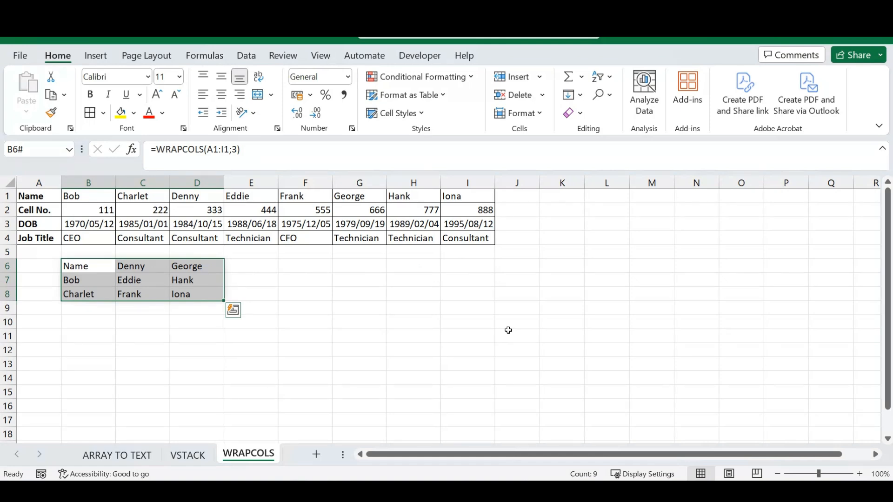
pyautogui.hotkey('ctrl', 'y')
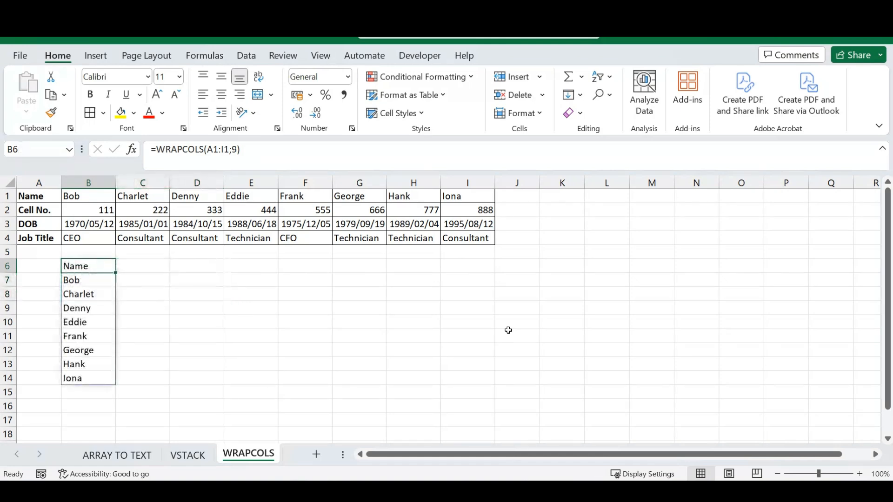
pyautogui.click(159, 268)
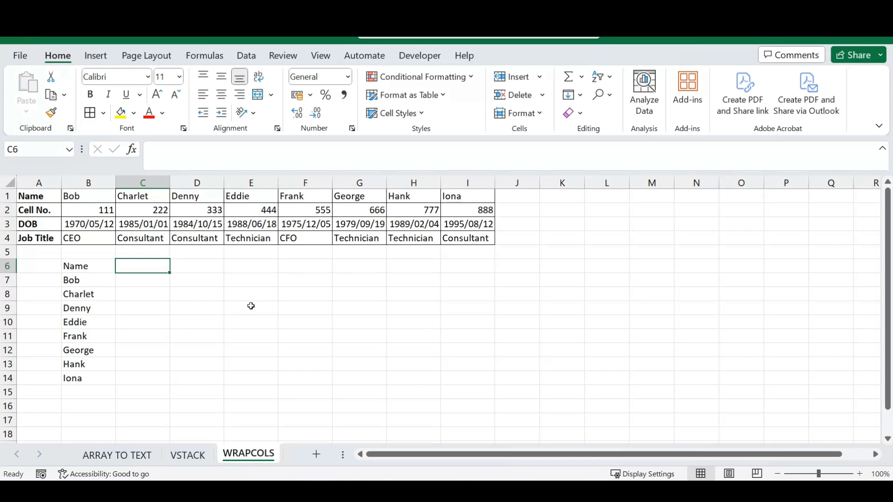
# Wrap the job title row into a single column from cell C6 with the formula =WRAPCOLS(A4:I4;9).
pyautogui.moveTo(44, 241); pyautogui.dragTo(476, 239)
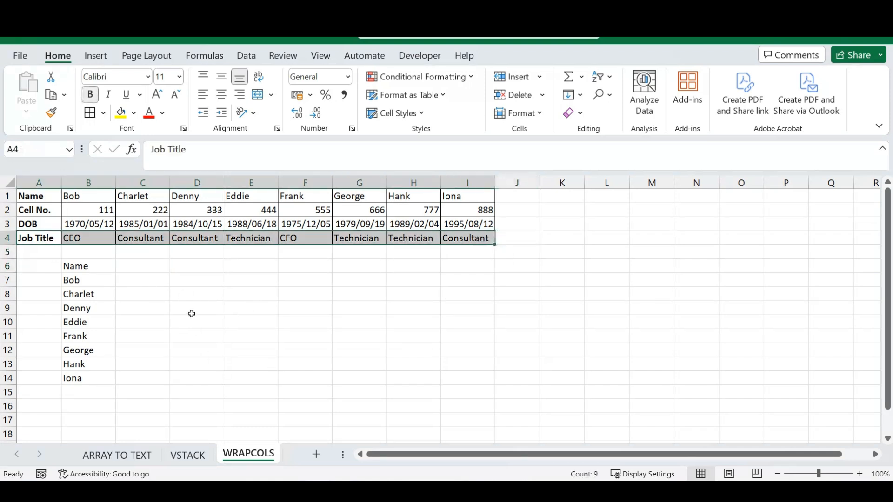
pyautogui.click(151, 266)
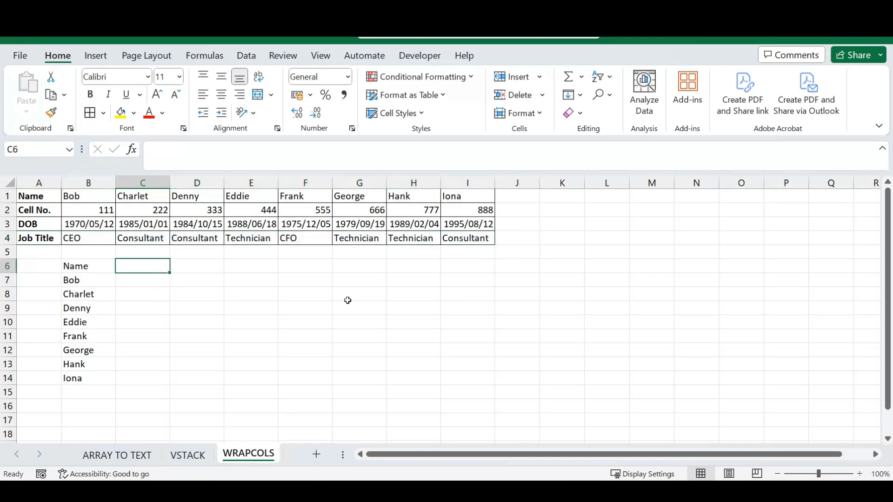
pyautogui.write('=wrap')
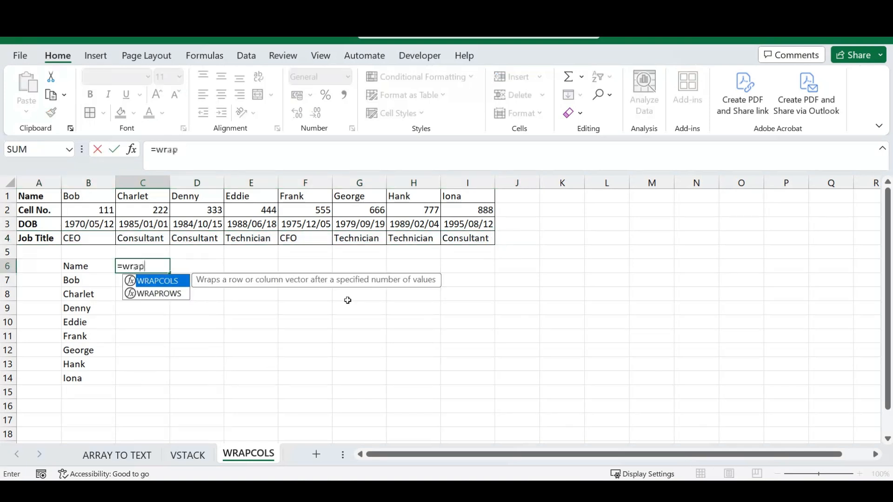
pyautogui.write('col')
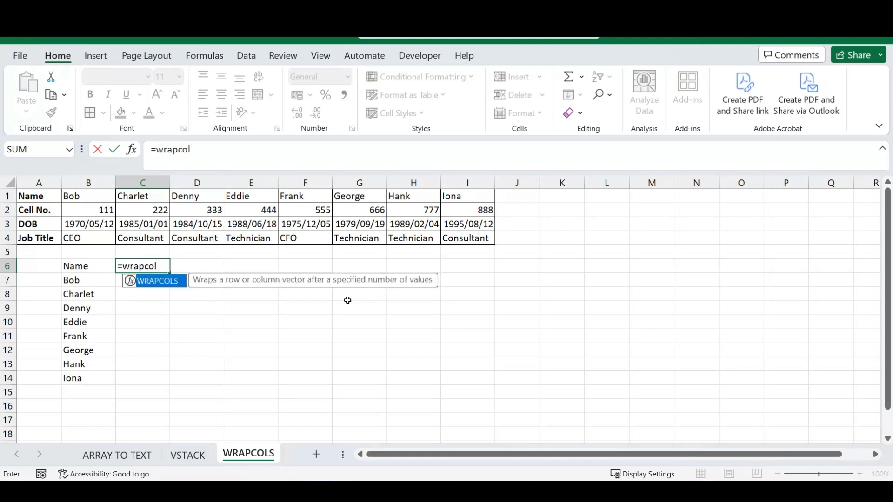
pyautogui.press('Tab')
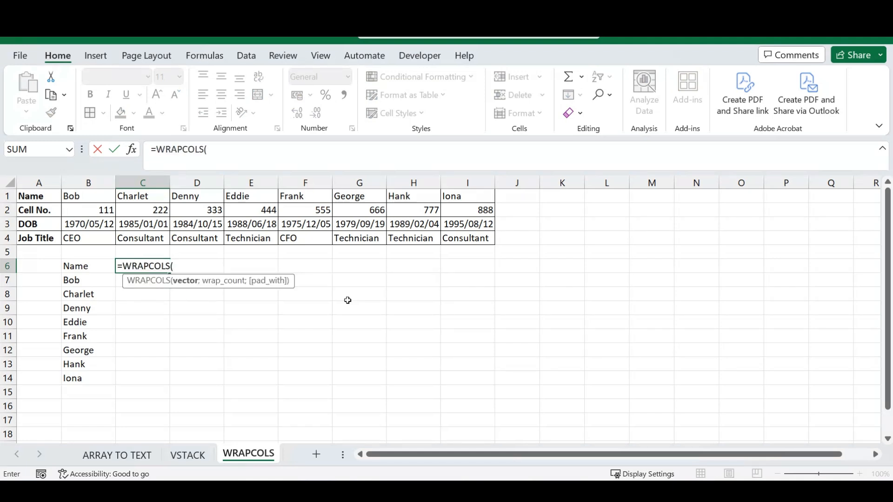
pyautogui.moveTo(46, 238); pyautogui.dragTo(474, 238)
pyautogui.write(';9)')
pyautogui.press('Return')
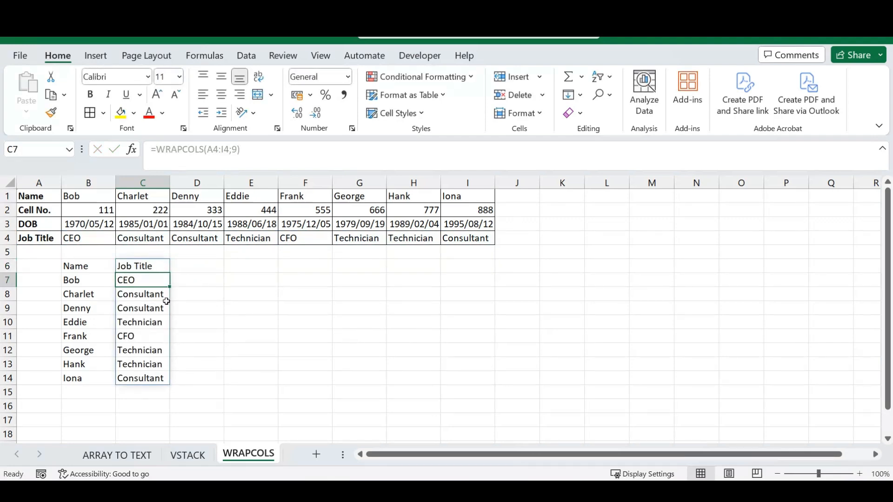
# Remove the repeated job titles by nesting the C6 formula in UNIQUE, as =UNIQUE(WRAPCOLS(A4:I4;9)).
pyautogui.moveTo(145, 297)
pyautogui.mouseDown()
pyautogui.moveTo(149, 318)
pyautogui.moveTo(142, 299)
pyautogui.mouseUp()
pyautogui.moveTo(142, 351); pyautogui.dragTo(139, 364)
pyautogui.click(143, 265)
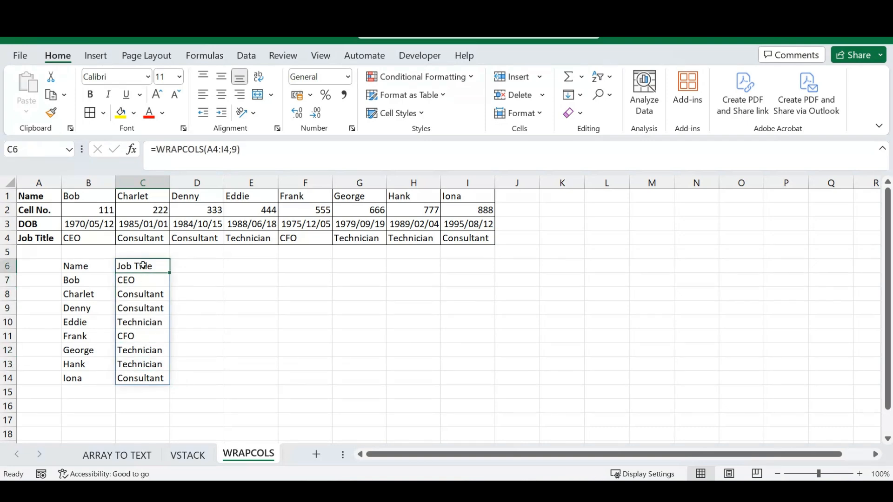
pyautogui.click(158, 149)
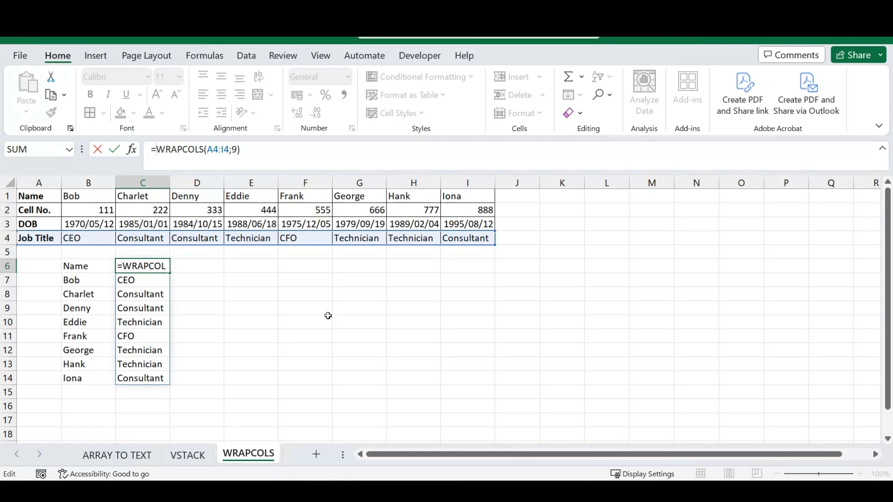
pyautogui.write('unique')
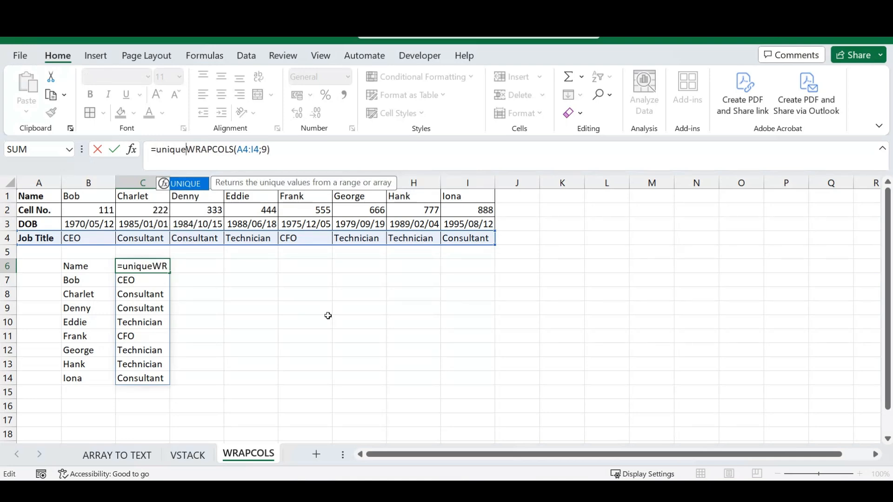
pyautogui.press('Tab')
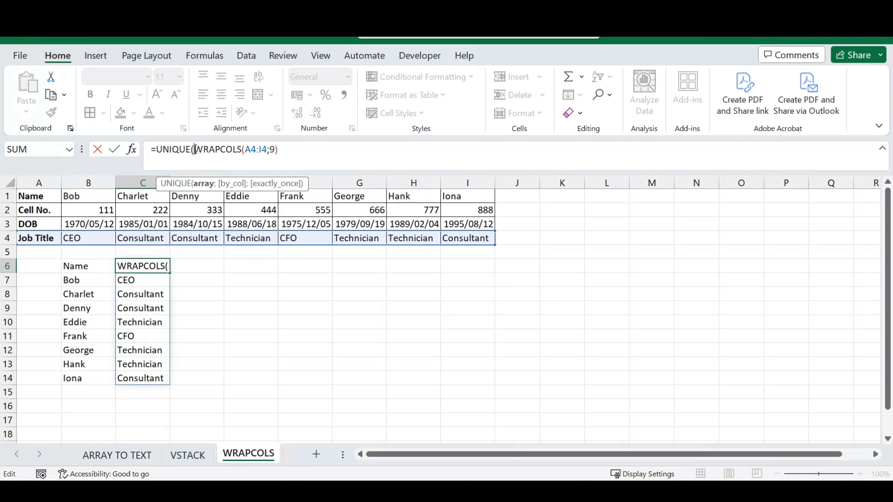
pyautogui.click(286, 150)
pyautogui.write(')')
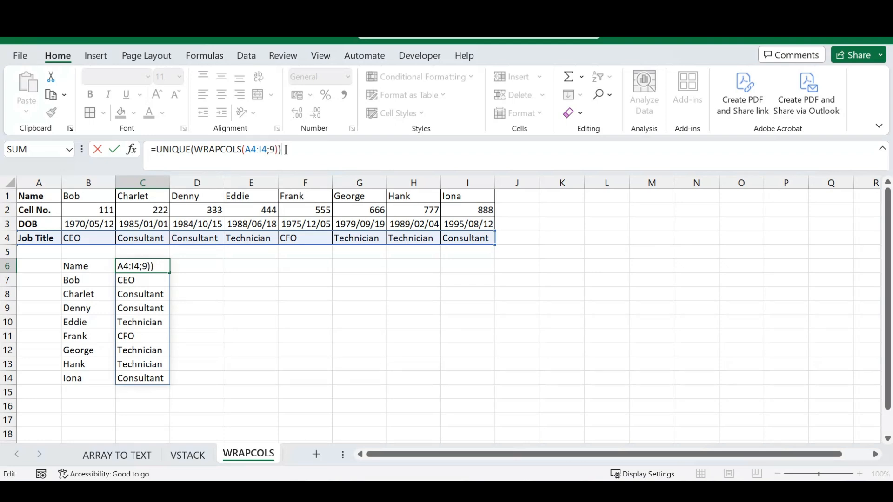
pyautogui.press('Return')
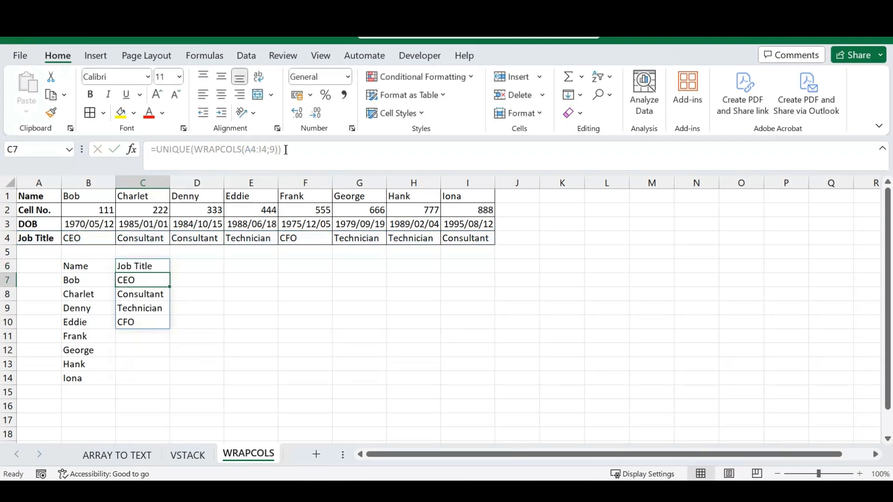
# Review the UNIQUE formula in C6 and the empty cells D7:D10 beside the listed job titles.
pyautogui.click(148, 266)
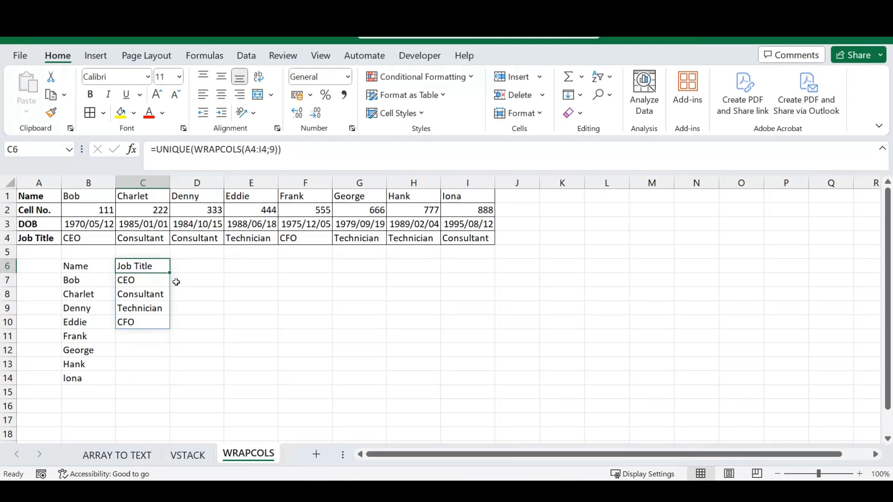
pyautogui.moveTo(183, 279); pyautogui.dragTo(179, 321)
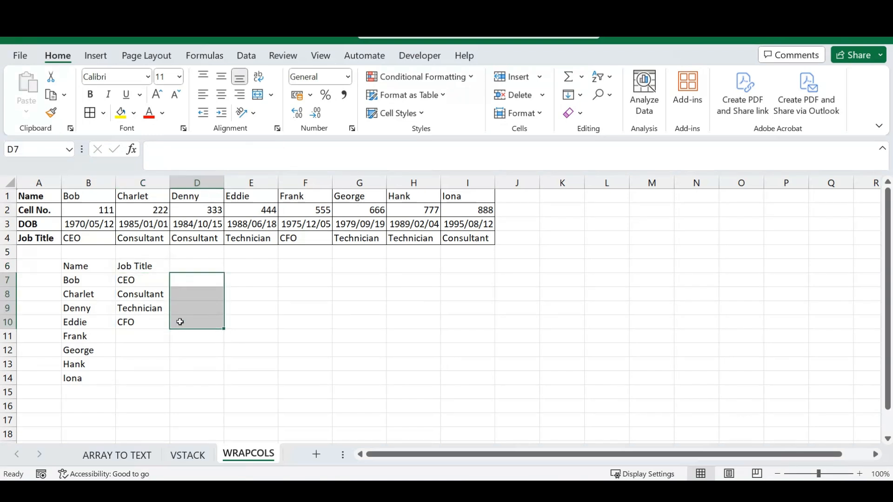
pyautogui.click(237, 281)
pyautogui.click(191, 283)
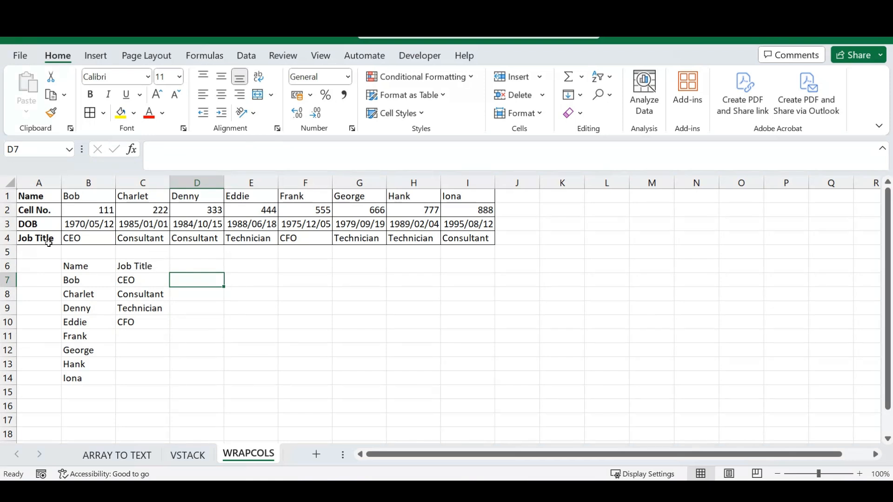
pyautogui.click(143, 266)
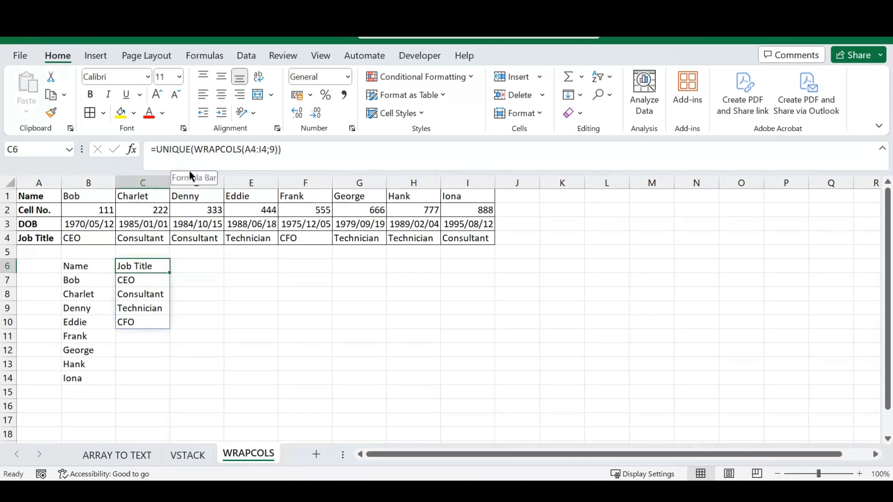
pyautogui.click(205, 284)
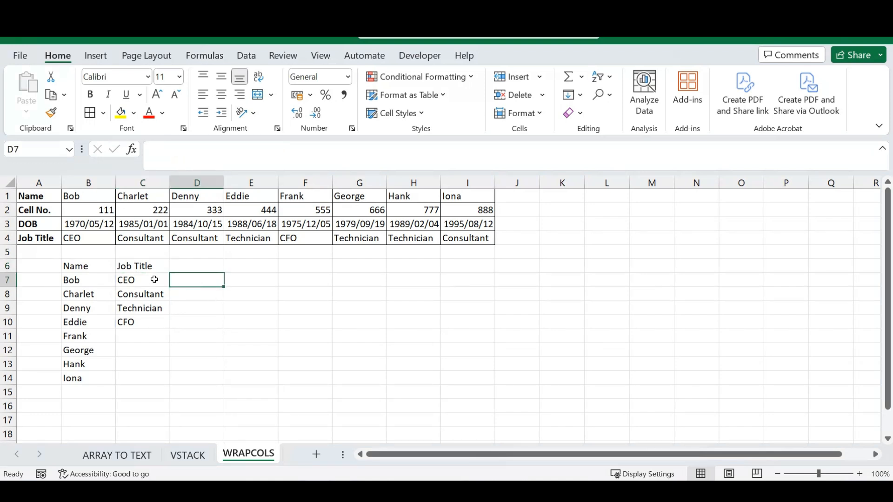